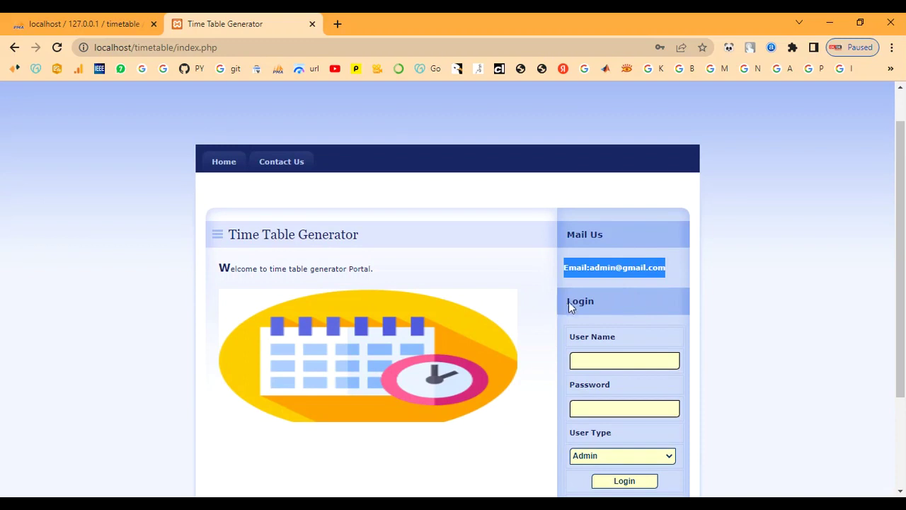
- Enter admin as the user name in the login form
{"action": "left_click_drag", "start_coordinate": [569, 305], "coordinate": [598, 306]}
{"action": "left_click_drag", "start_coordinate": [568, 337], "coordinate": [616, 337]}
{"action": "left_click", "coordinate": [614, 363]}
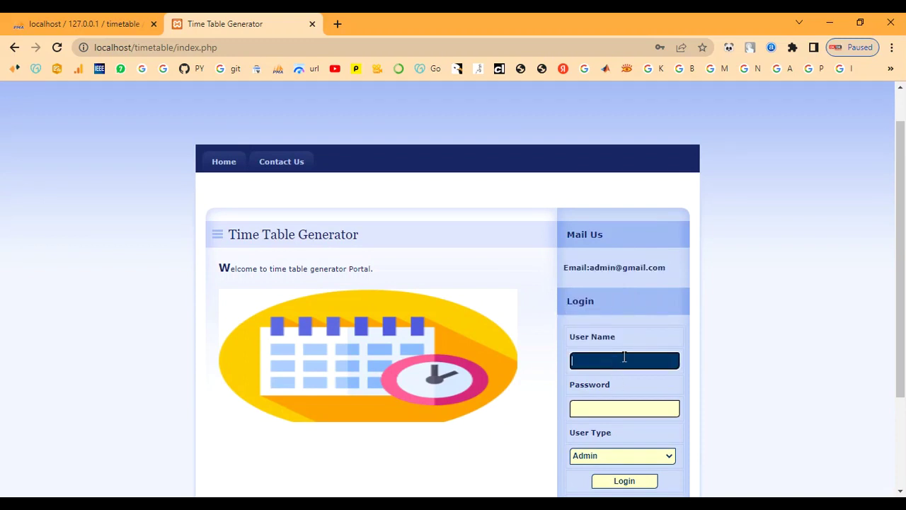
{"action": "type", "text": "admin"}
{"action": "key", "text": "Tab"}
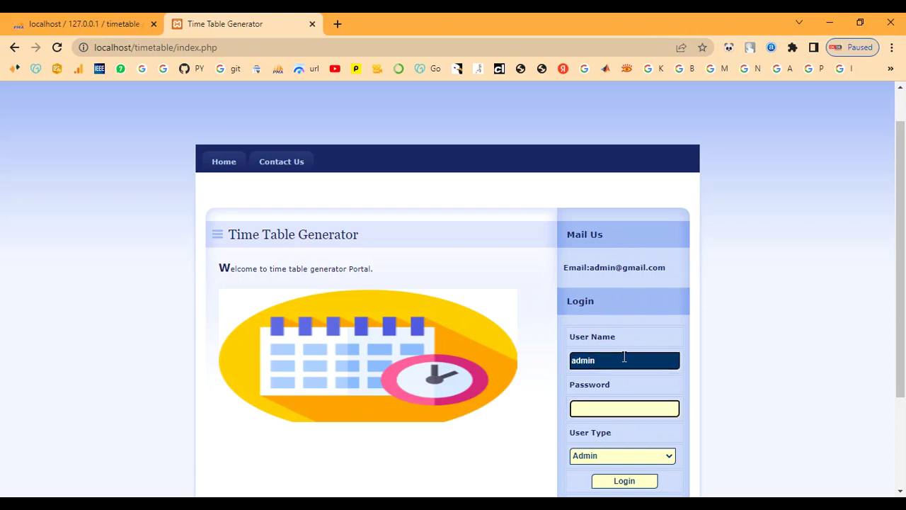
- Enter the account password, choose the Admin user type, and log in without saving the password in the browser
{"action": "type", "text": "a"}
{"action": "key", "text": "BackSpace"}
{"action": "key", "text": "BackSpace"}
{"action": "key", "text": "BackSpace"}
{"action": "key", "text": "BackSpace"}
{"action": "key", "text": "BackSpace"}
{"action": "type", "text": "a"}
{"action": "left_click", "coordinate": [618, 457]}
{"action": "left_click", "coordinate": [619, 469]}
{"action": "scroll", "coordinate": [613, 453], "scroll_direction": "down", "scroll_amount": 1}
{"action": "left_click", "coordinate": [615, 416]}
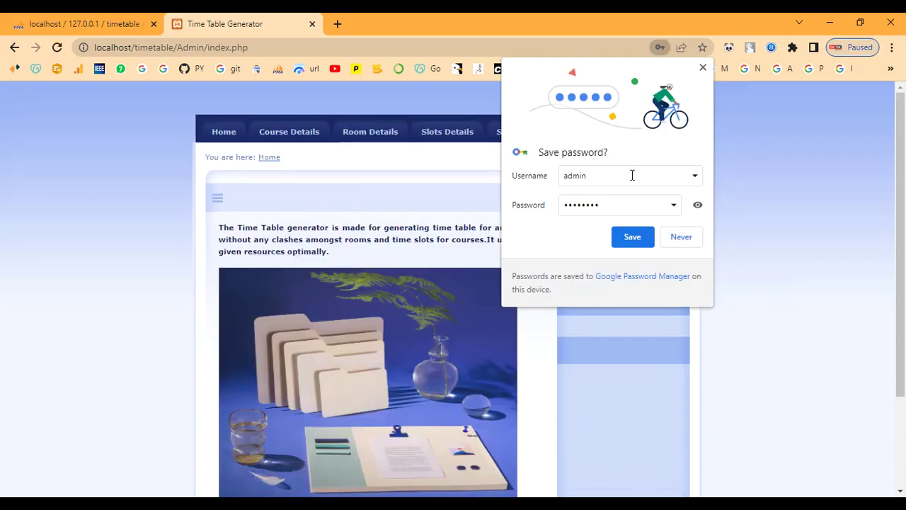
{"action": "left_click", "coordinate": [670, 237]}
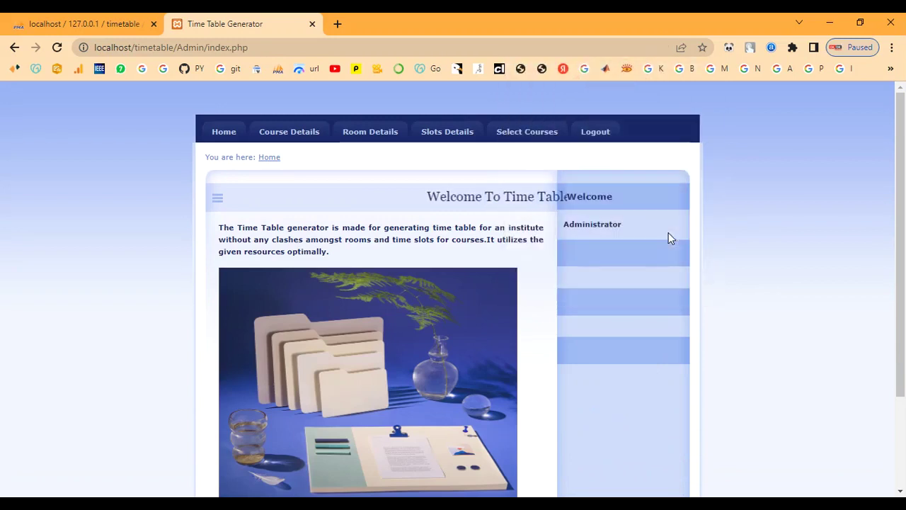
{"action": "left_click_drag", "start_coordinate": [382, 197], "coordinate": [494, 198]}
{"action": "left_click", "coordinate": [472, 247]}
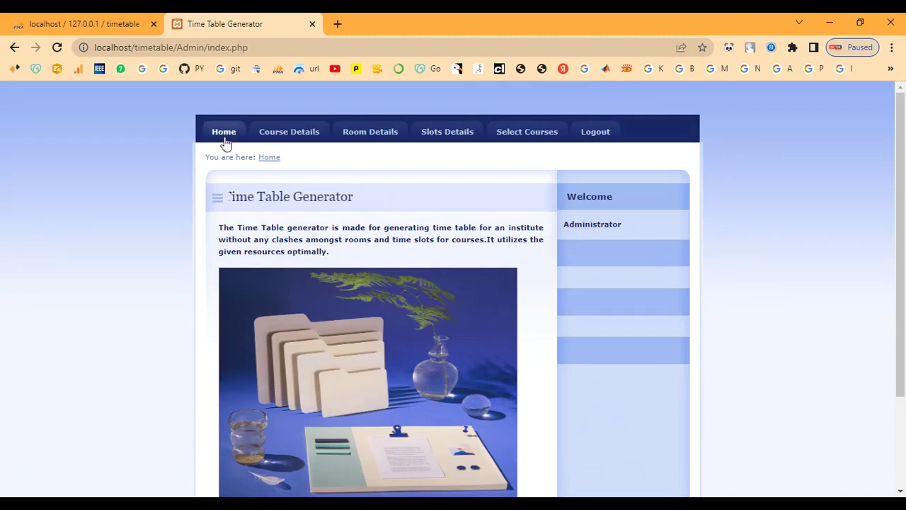
{"action": "scroll", "coordinate": [568, 284], "scroll_direction": "down", "scroll_amount": 3}
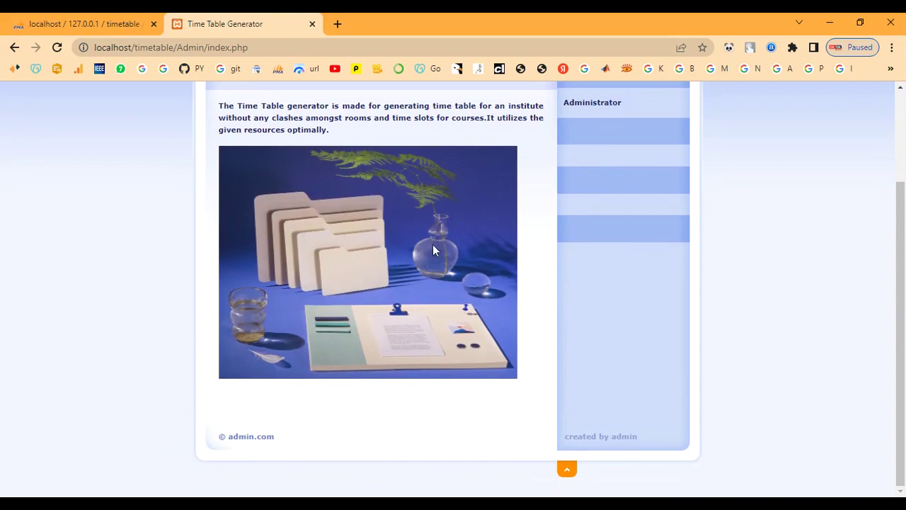
{"action": "scroll", "coordinate": [364, 286], "scroll_direction": "up", "scroll_amount": 3}
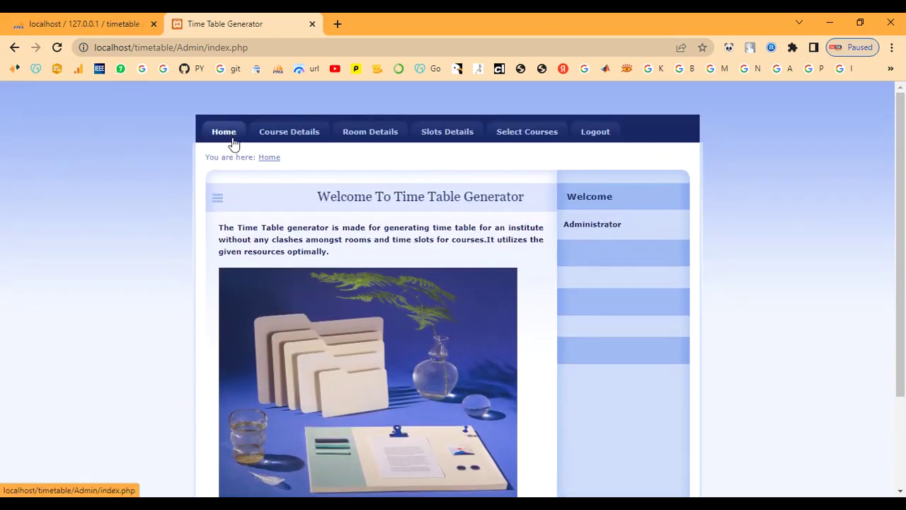
- Start a new course entry named Information Technology with 50 students and the odd semester type
{"action": "left_click", "coordinate": [286, 135]}
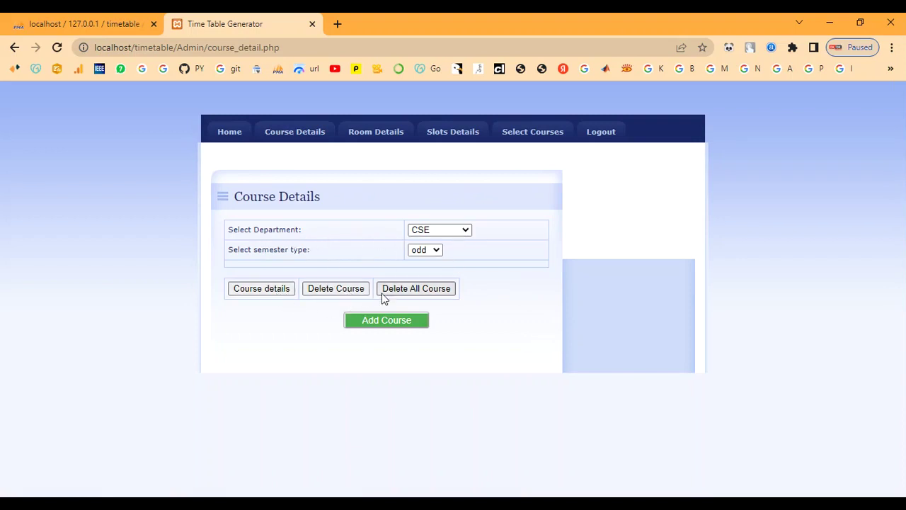
{"action": "left_click", "coordinate": [369, 330]}
{"action": "left_click", "coordinate": [415, 231]}
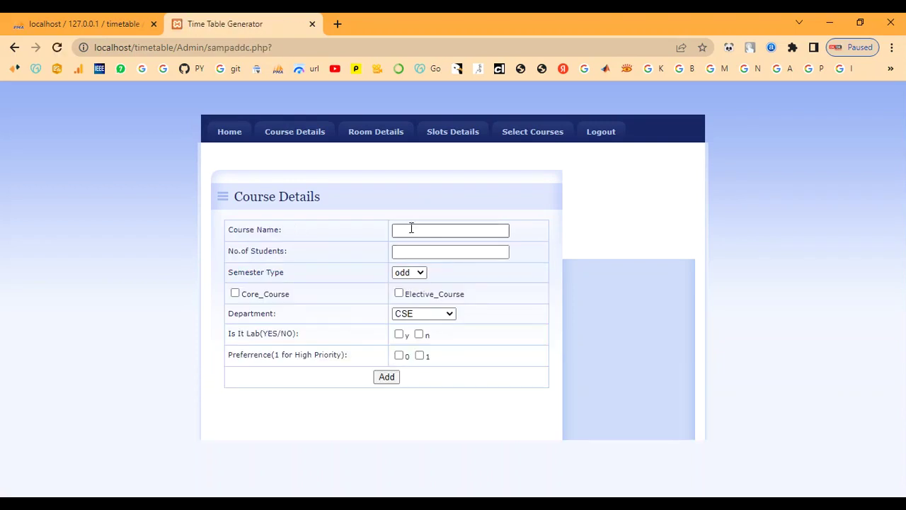
{"action": "left_click", "coordinate": [406, 228]}
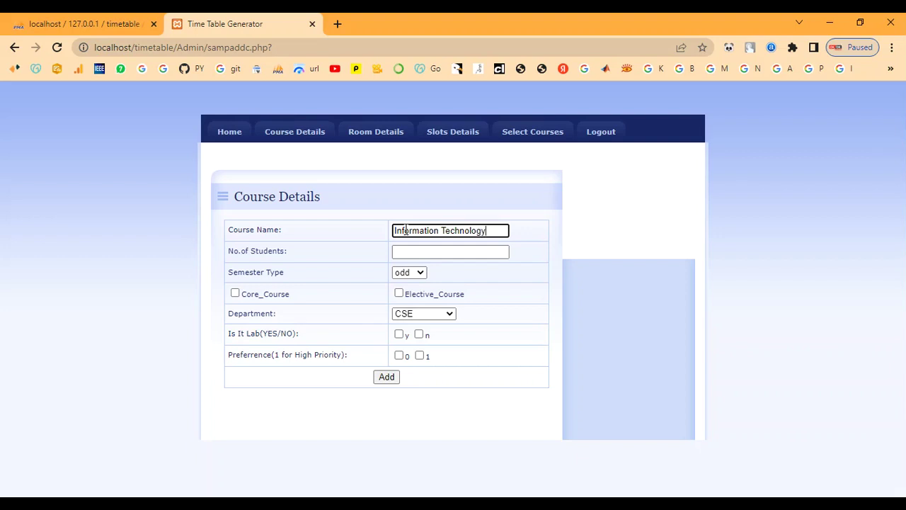
{"action": "key", "text": "Tab"}
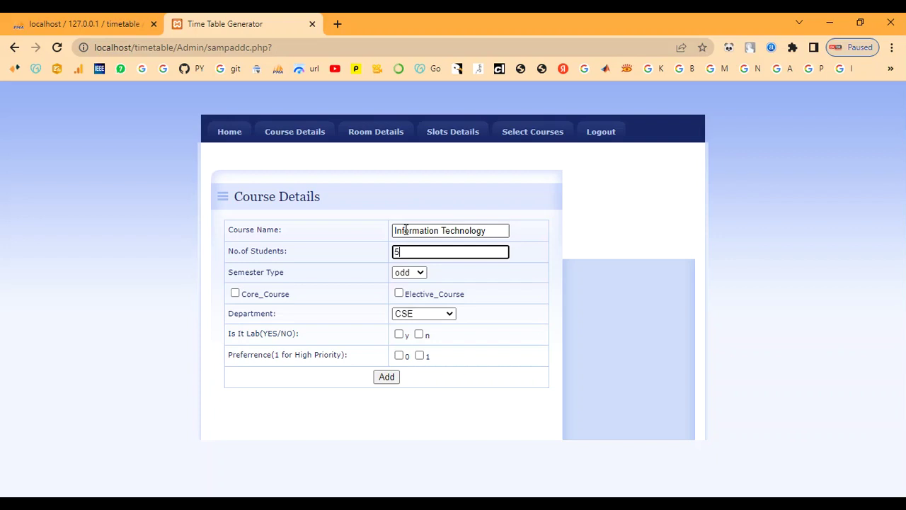
{"action": "key", "text": "Tab"}
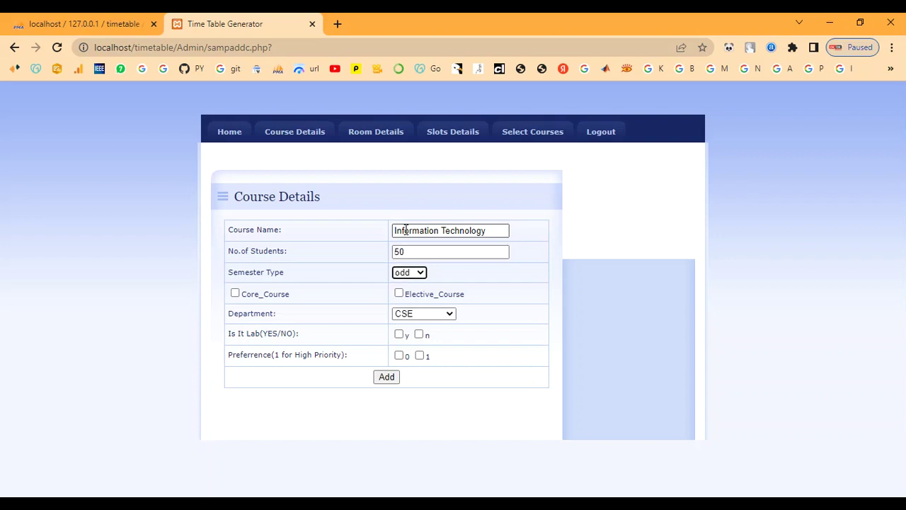
{"action": "left_click", "coordinate": [417, 274]}
{"action": "left_click", "coordinate": [416, 285]}
- Mark the course as a core course for 8 and assign it to the CSE department
{"action": "left_click", "coordinate": [235, 294]}
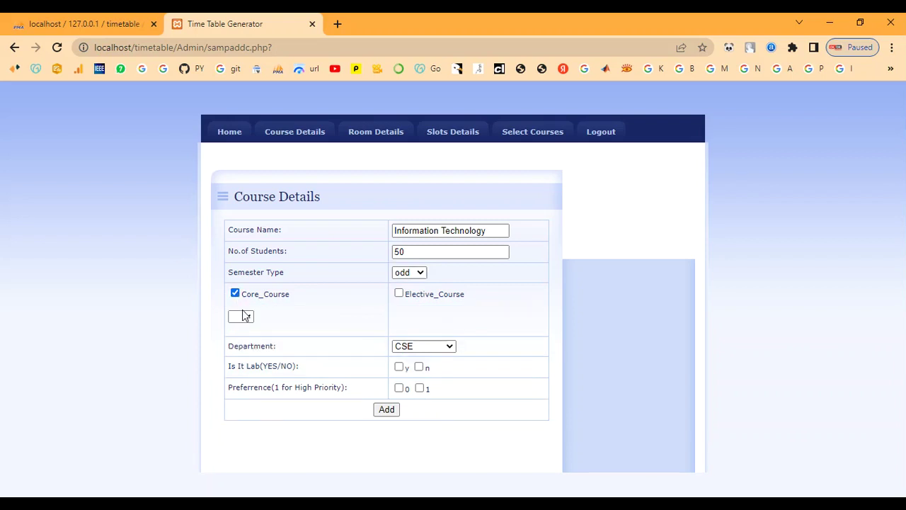
{"action": "left_click", "coordinate": [244, 317]}
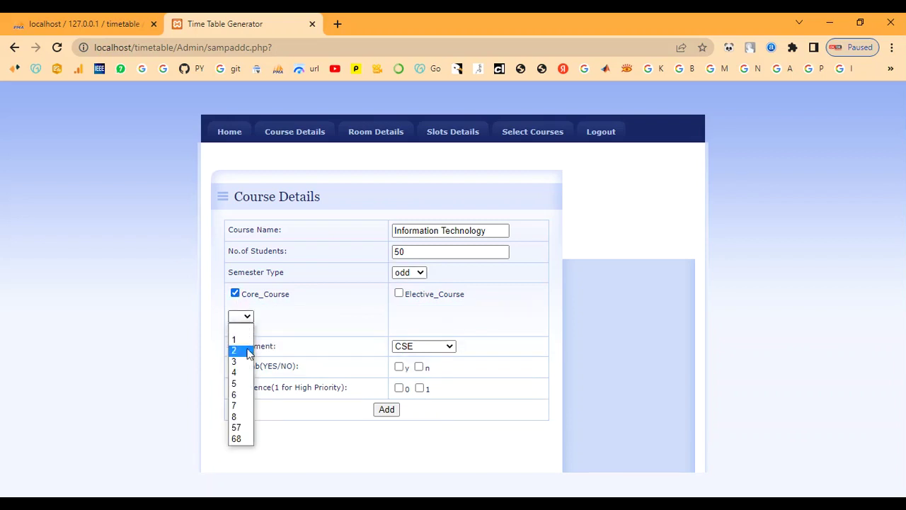
{"action": "left_click", "coordinate": [245, 416]}
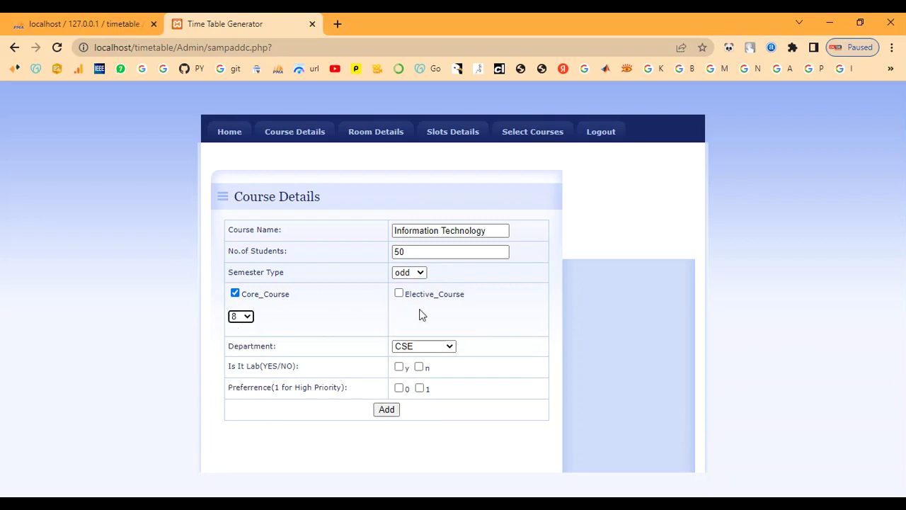
{"action": "left_click", "coordinate": [427, 346]}
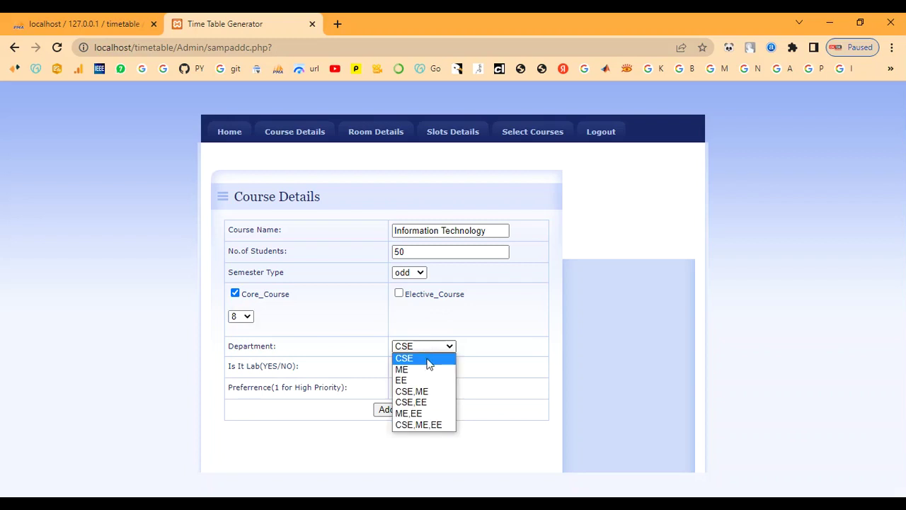
{"action": "left_click", "coordinate": [428, 358]}
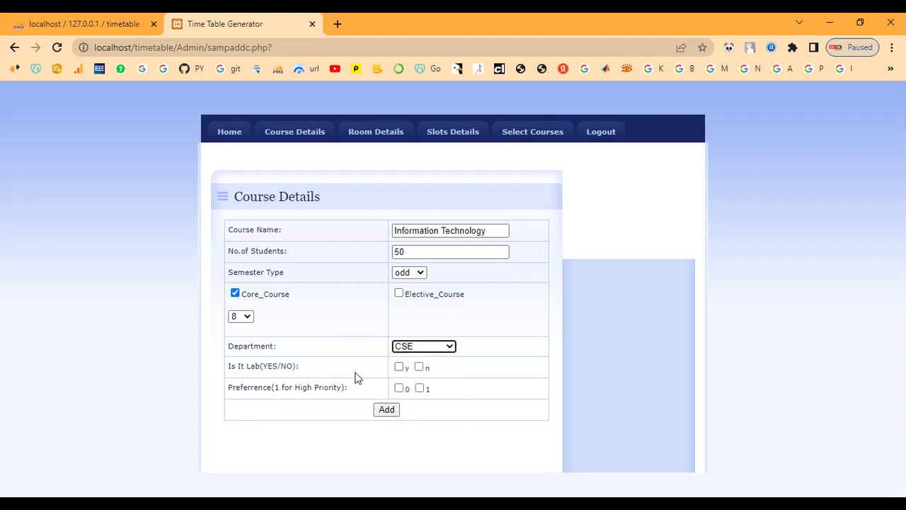
- Mark the course as a lab with D1 and choose Computer_Lab(Ground_Floor) as its first lab room
{"action": "left_click", "coordinate": [399, 367]}
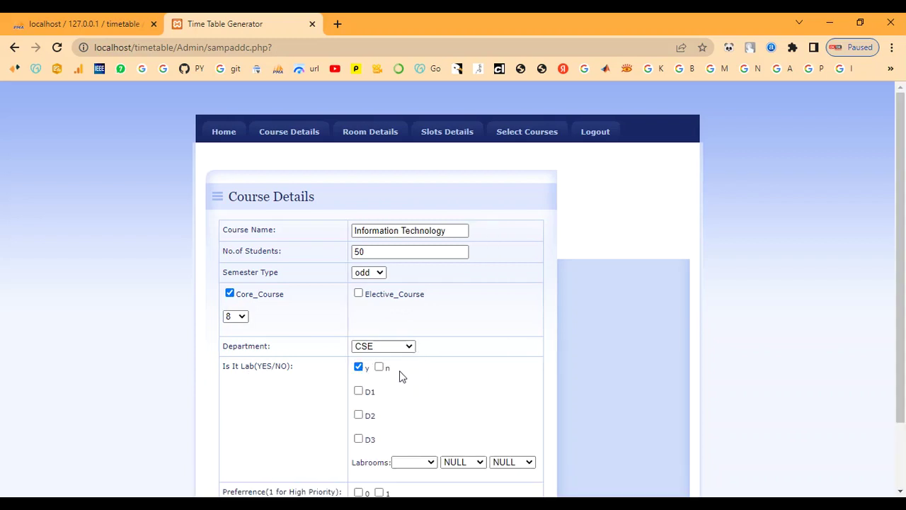
{"action": "scroll", "coordinate": [401, 372], "scroll_direction": "down", "scroll_amount": 1}
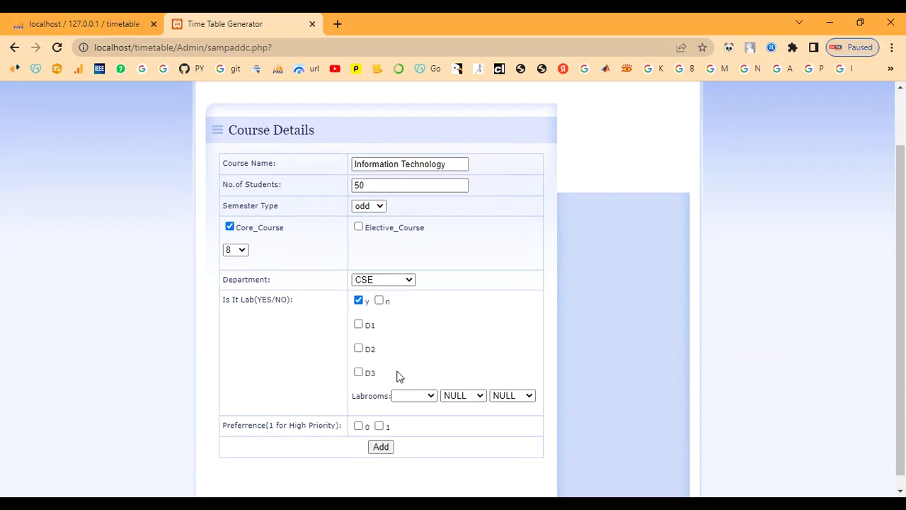
{"action": "left_click", "coordinate": [359, 325]}
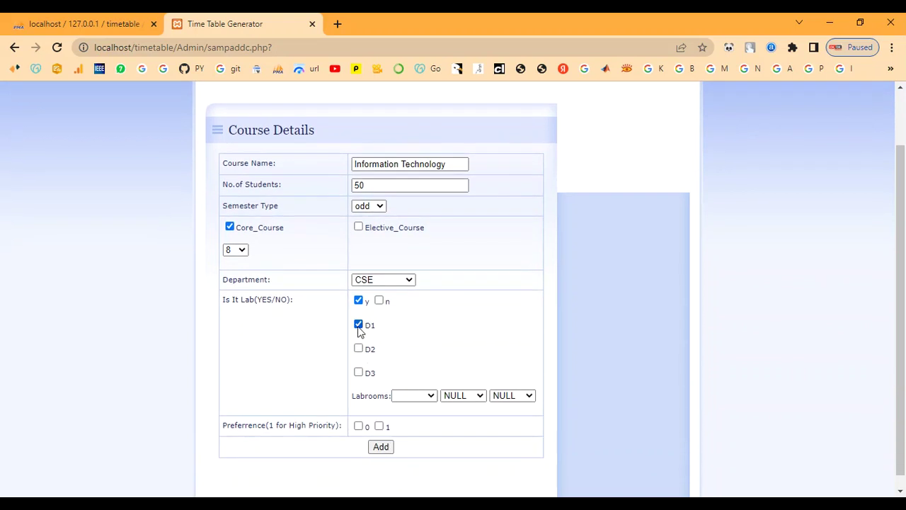
{"action": "left_click", "coordinate": [418, 396]}
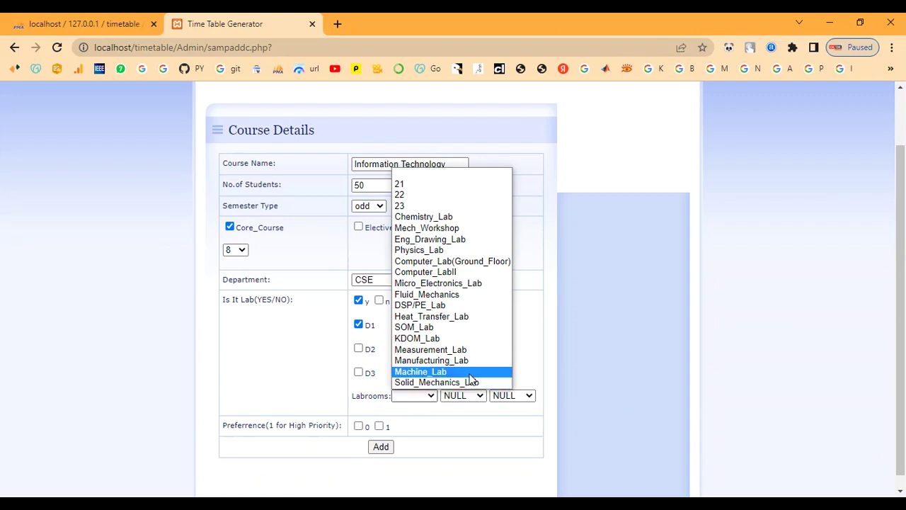
{"action": "left_click", "coordinate": [448, 263]}
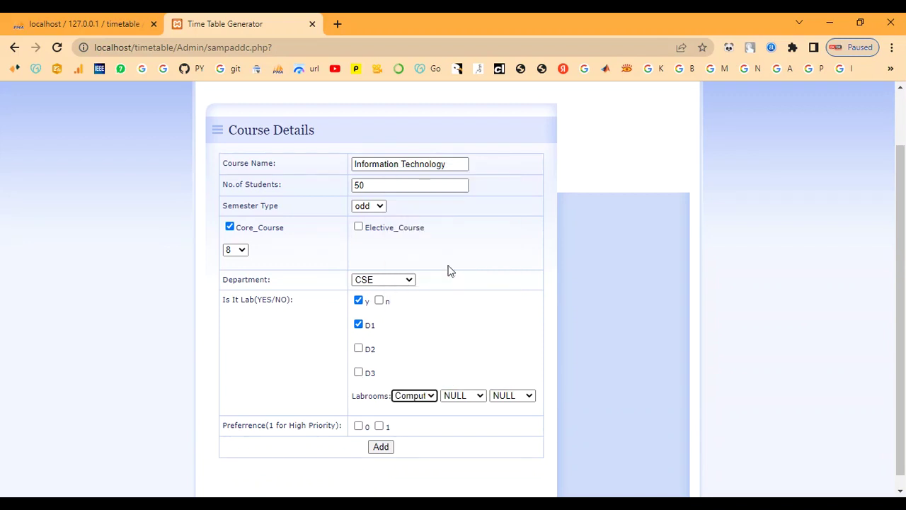
- Choose Computer_LabII as the second lab room, leaving only D1 ticked for the lab
{"action": "left_click", "coordinate": [358, 348]}
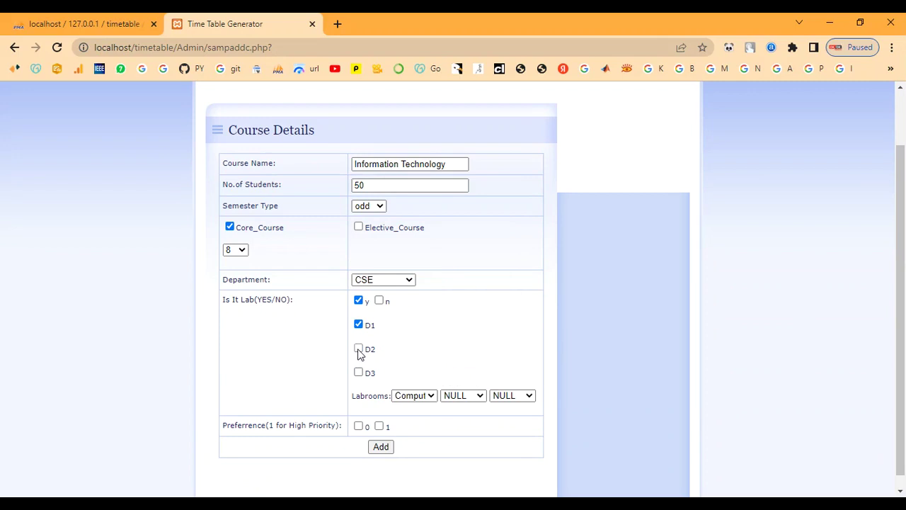
{"action": "left_click", "coordinate": [461, 397]}
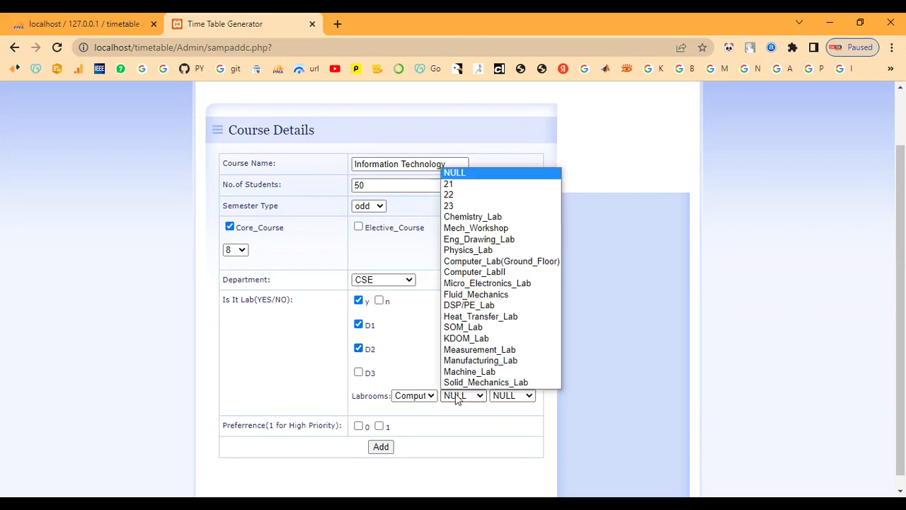
{"action": "left_click", "coordinate": [485, 270]}
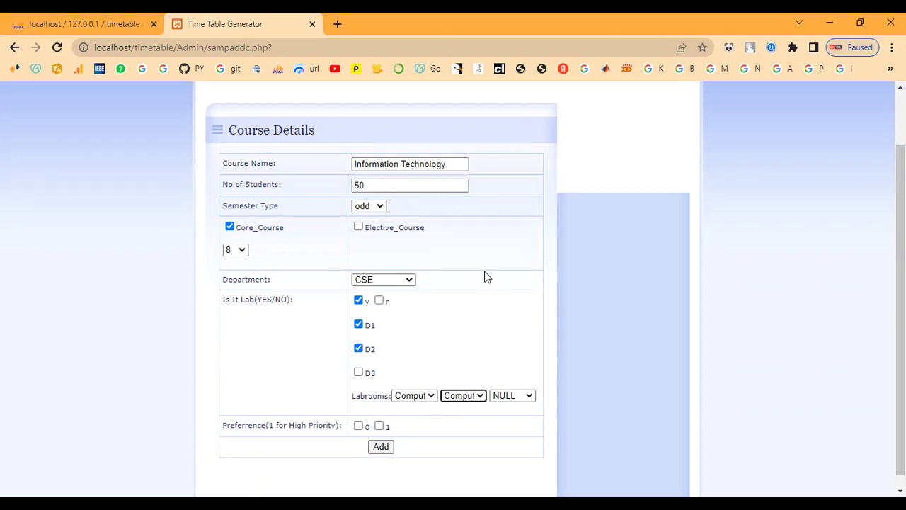
{"action": "left_click", "coordinate": [358, 348]}
{"action": "scroll", "coordinate": [429, 385], "scroll_direction": "down", "scroll_amount": 1}
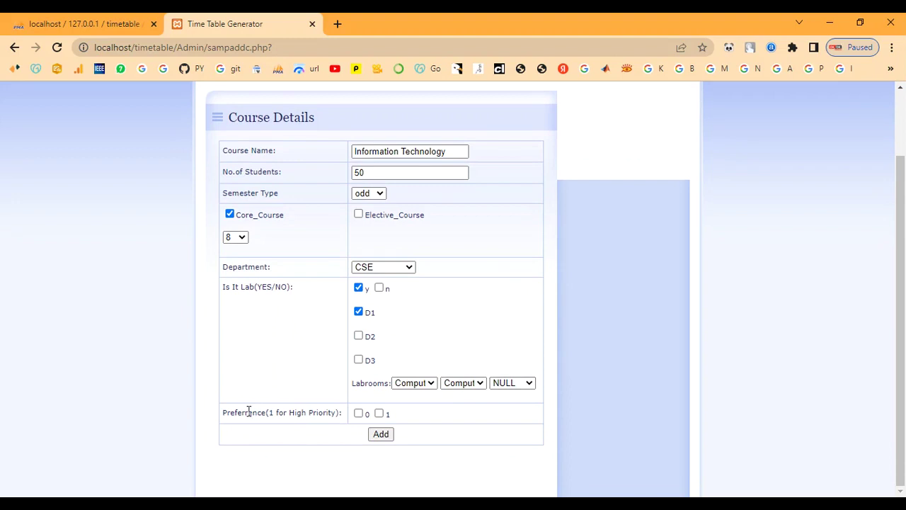
- Set the course preference to 1 for high priority and choose 22 as the preferred room
{"action": "left_click_drag", "start_coordinate": [248, 412], "coordinate": [330, 416]}
{"action": "left_click", "coordinate": [330, 416]}
{"action": "left_click", "coordinate": [358, 414]}
{"action": "left_click", "coordinate": [379, 414]}
{"action": "scroll", "coordinate": [380, 416], "scroll_direction": "down", "scroll_amount": 1}
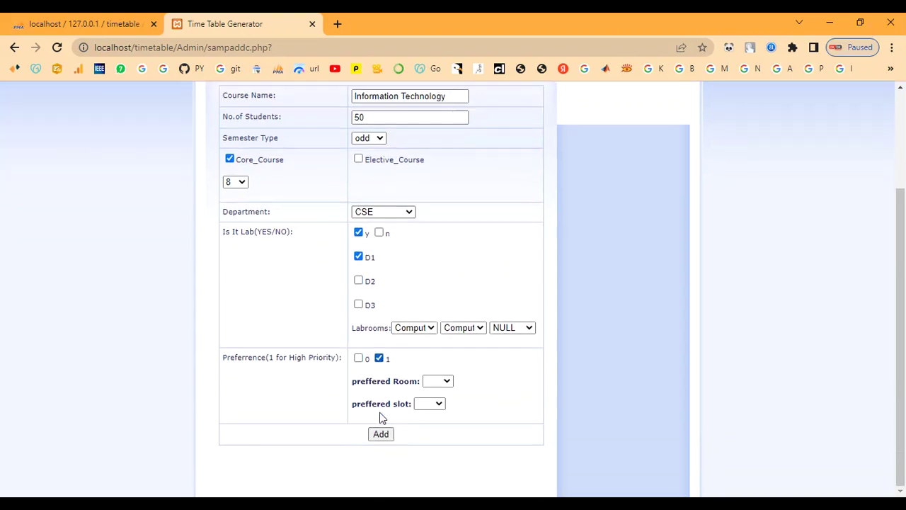
{"action": "left_click", "coordinate": [437, 382]}
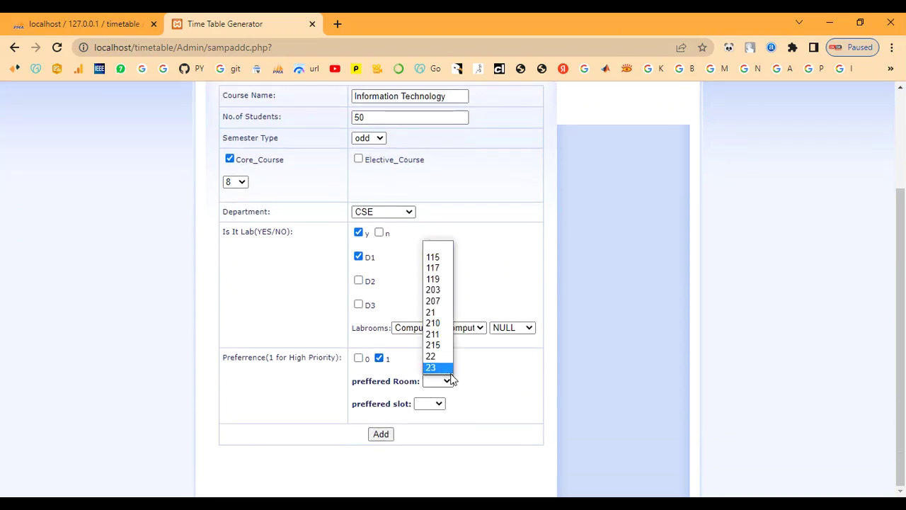
{"action": "left_click", "coordinate": [433, 404]}
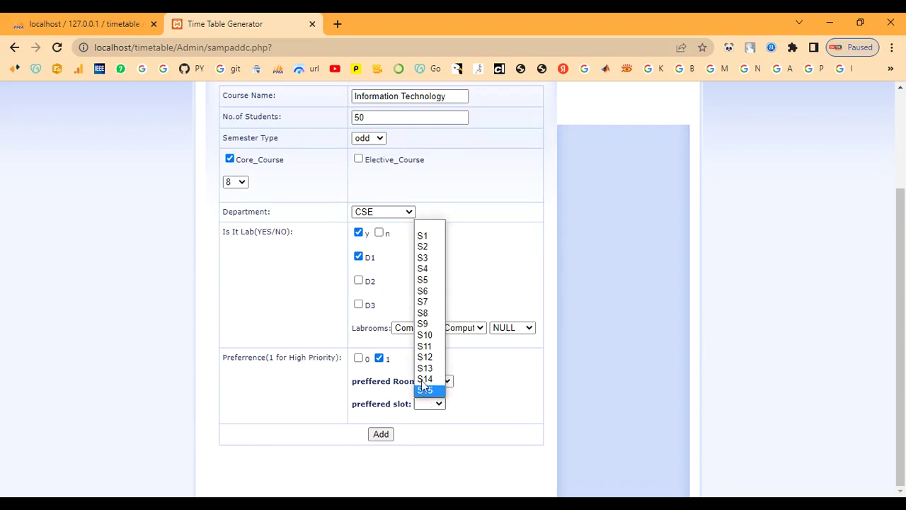
{"action": "left_click", "coordinate": [484, 412]}
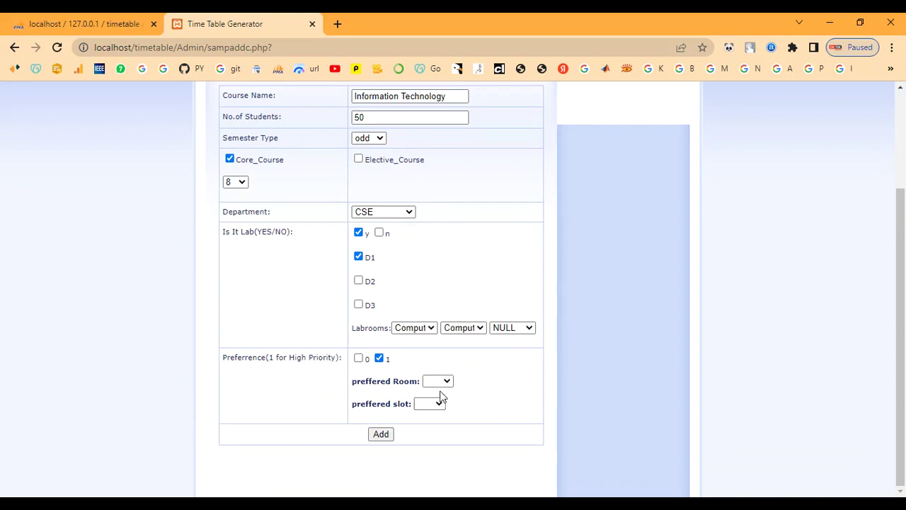
{"action": "left_click", "coordinate": [438, 382]}
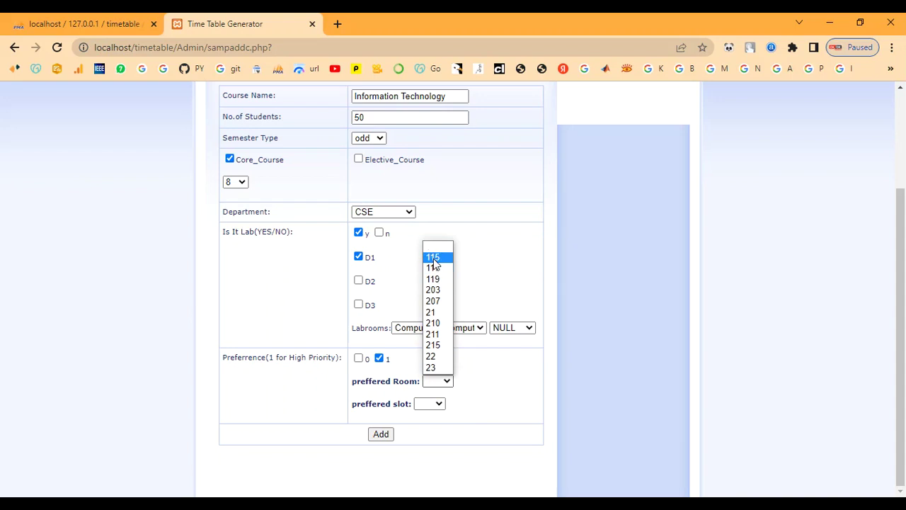
{"action": "left_click", "coordinate": [440, 361]}
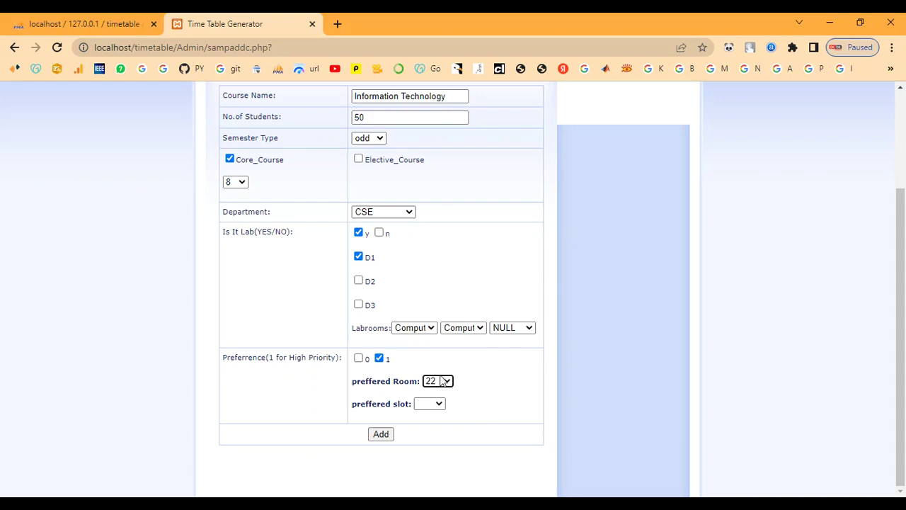
- Leave the preferred slot empty, switch the preference to 0, and add the Information Technology course
{"action": "left_click", "coordinate": [434, 404]}
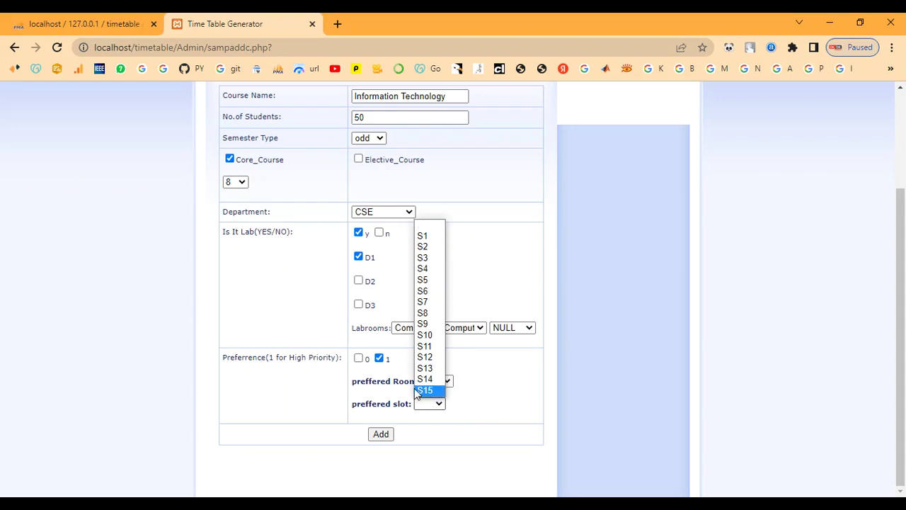
{"action": "left_click", "coordinate": [491, 392]}
{"action": "left_click", "coordinate": [439, 381]}
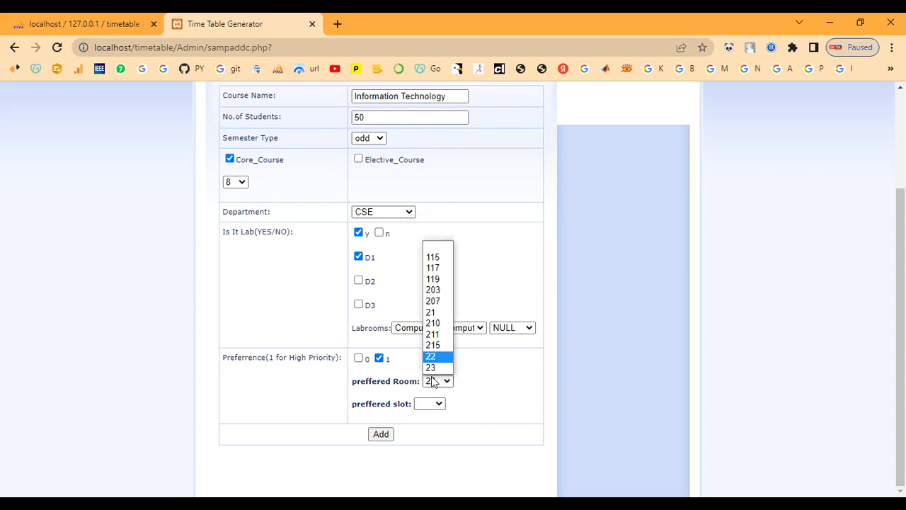
{"action": "left_click", "coordinate": [359, 359]}
{"action": "left_click", "coordinate": [386, 435]}
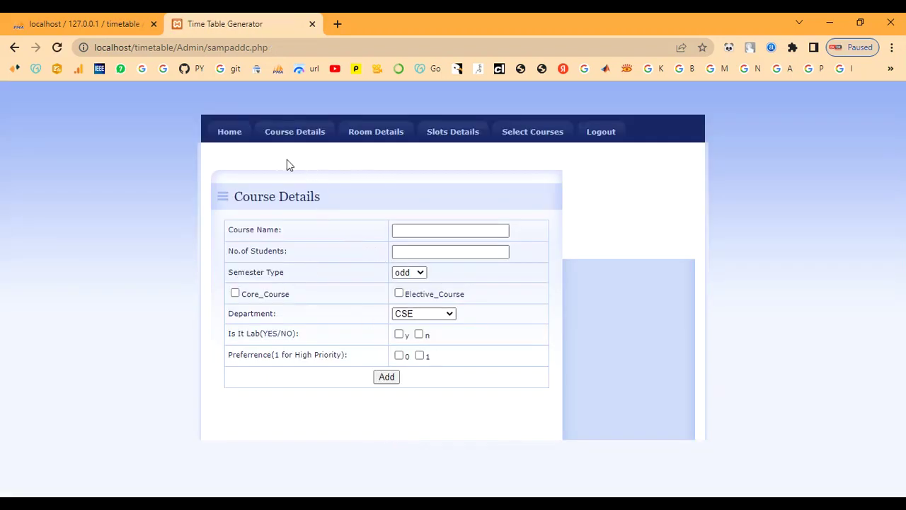
- Open the class room details and look through the listed rooms and their capacities
{"action": "left_click", "coordinate": [293, 138]}
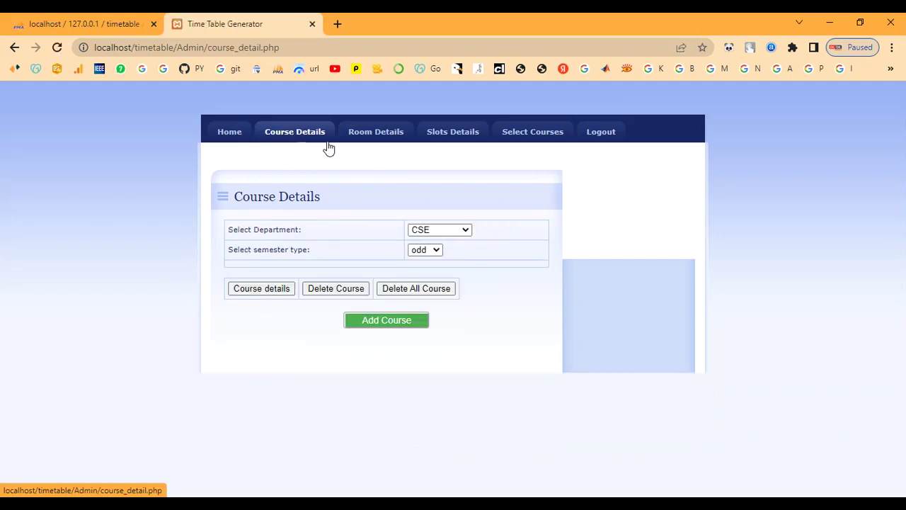
{"action": "left_click", "coordinate": [373, 137]}
{"action": "scroll", "coordinate": [336, 269], "scroll_direction": "down", "scroll_amount": 4}
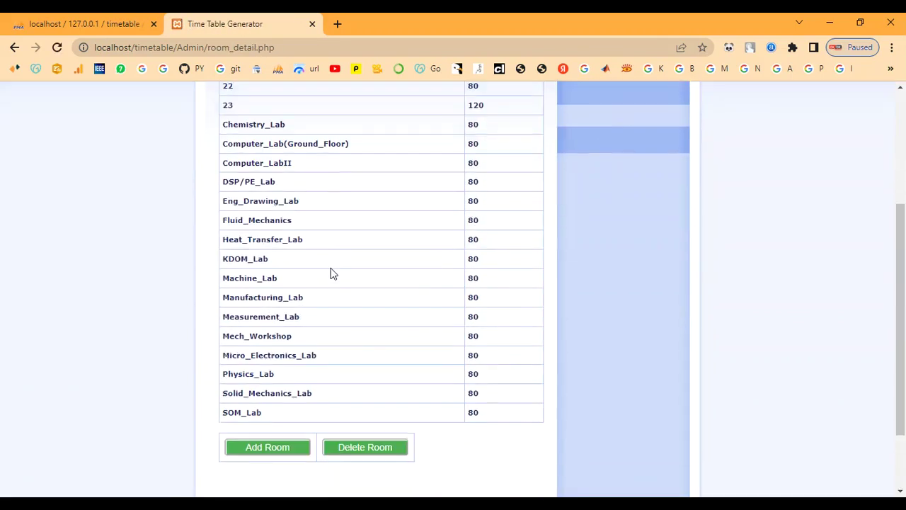
{"action": "scroll", "coordinate": [368, 297], "scroll_direction": "up", "scroll_amount": 5}
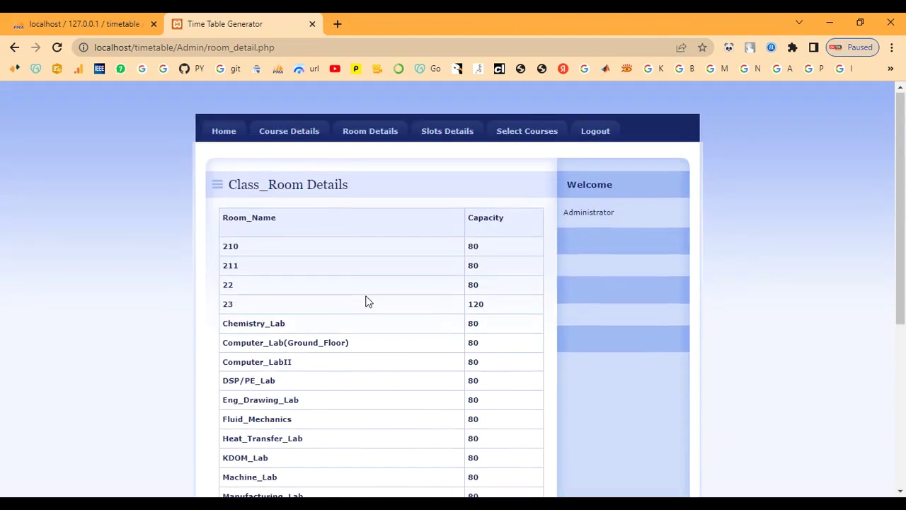
- List the CSE department's odd-semester courses and check the Information Technology entries
{"action": "left_click", "coordinate": [291, 136]}
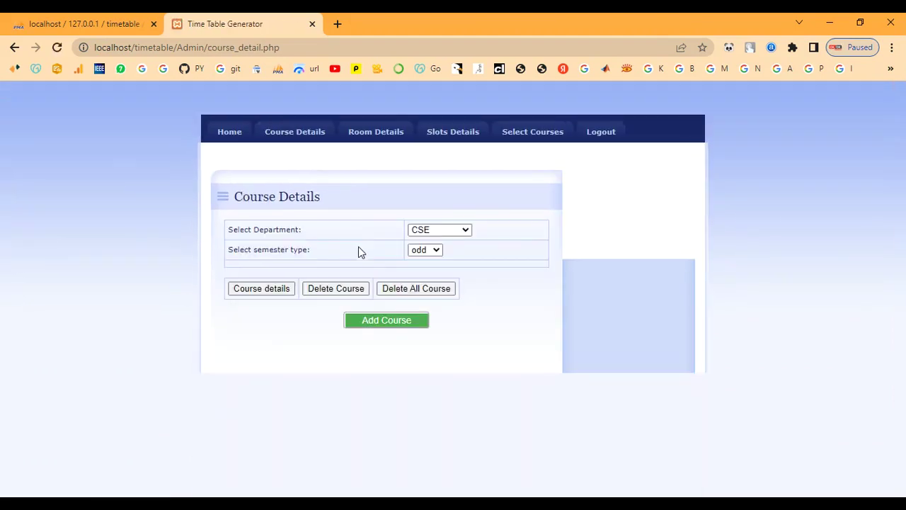
{"action": "left_click", "coordinate": [437, 232]}
{"action": "left_click", "coordinate": [437, 243]}
{"action": "left_click", "coordinate": [434, 248]}
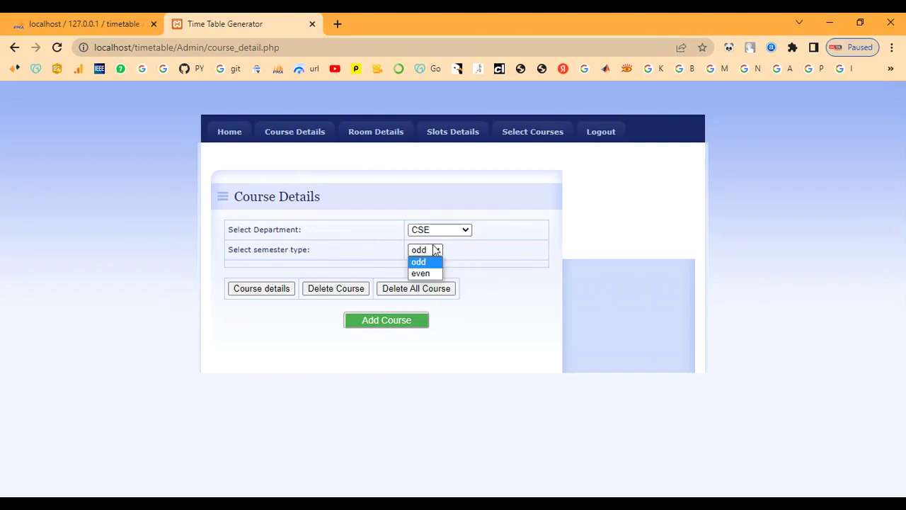
{"action": "left_click", "coordinate": [431, 261]}
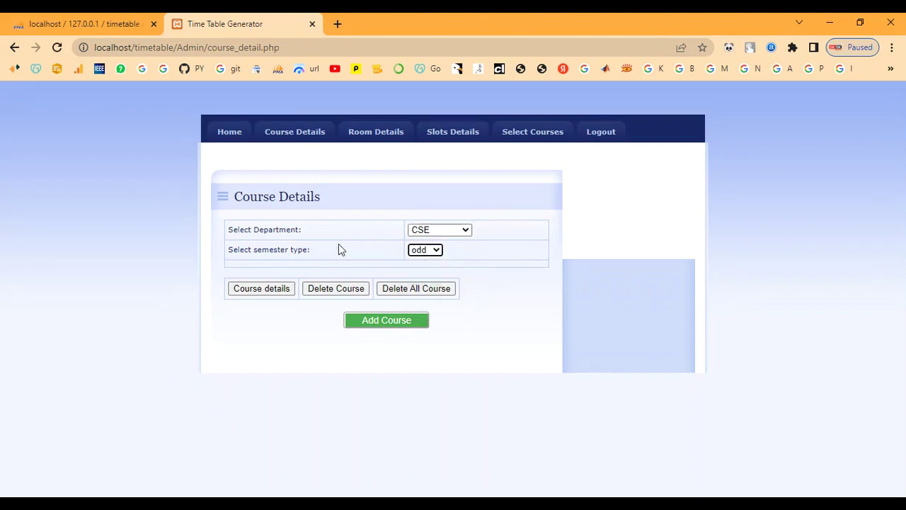
{"action": "left_click", "coordinate": [275, 290]}
{"action": "scroll", "coordinate": [322, 287], "scroll_direction": "down", "scroll_amount": 3}
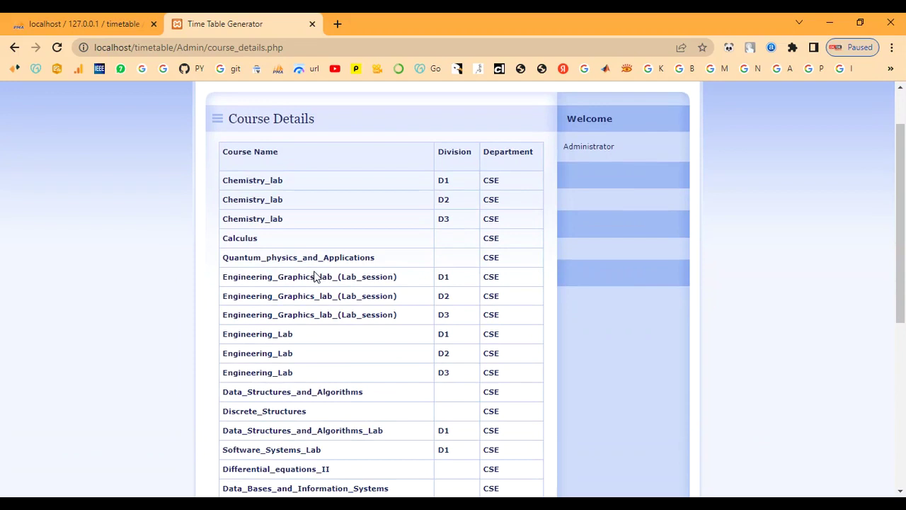
{"action": "scroll", "coordinate": [316, 265], "scroll_direction": "up", "scroll_amount": 3}
{"action": "scroll", "coordinate": [456, 271], "scroll_direction": "down", "scroll_amount": 2}
{"action": "scroll", "coordinate": [456, 271], "scroll_direction": "down", "scroll_amount": 4}
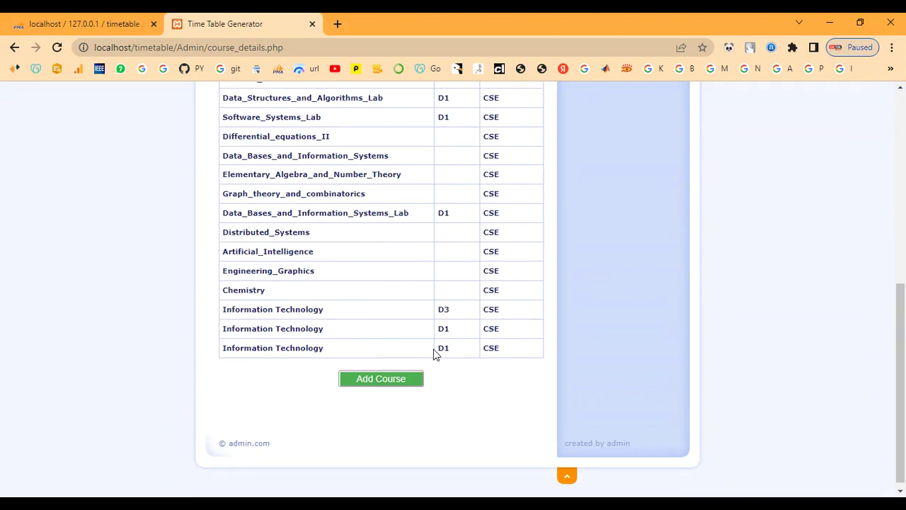
{"action": "scroll", "coordinate": [425, 362], "scroll_direction": "up", "scroll_amount": 1}
{"action": "scroll", "coordinate": [424, 363], "scroll_direction": "up", "scroll_amount": 5}
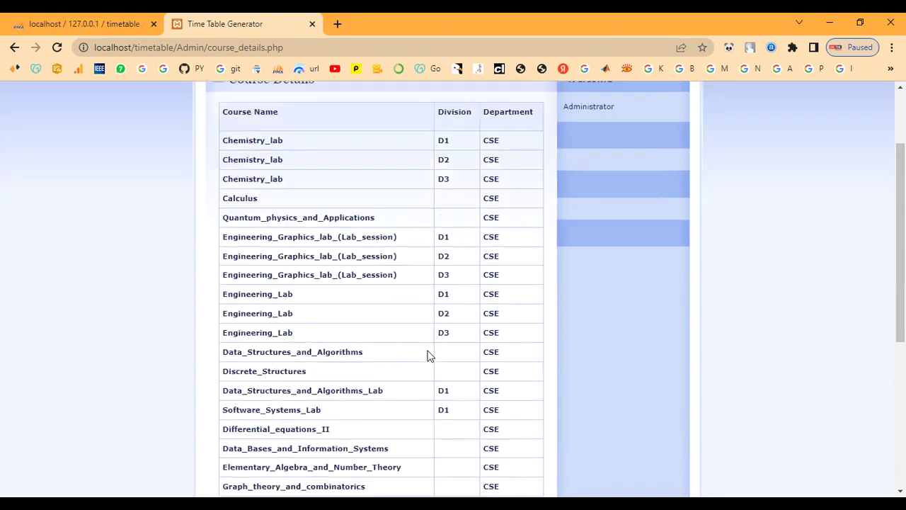
- Revisit the course details page, return to the class room details, and review the room list down to its end
{"action": "left_click", "coordinate": [292, 135]}
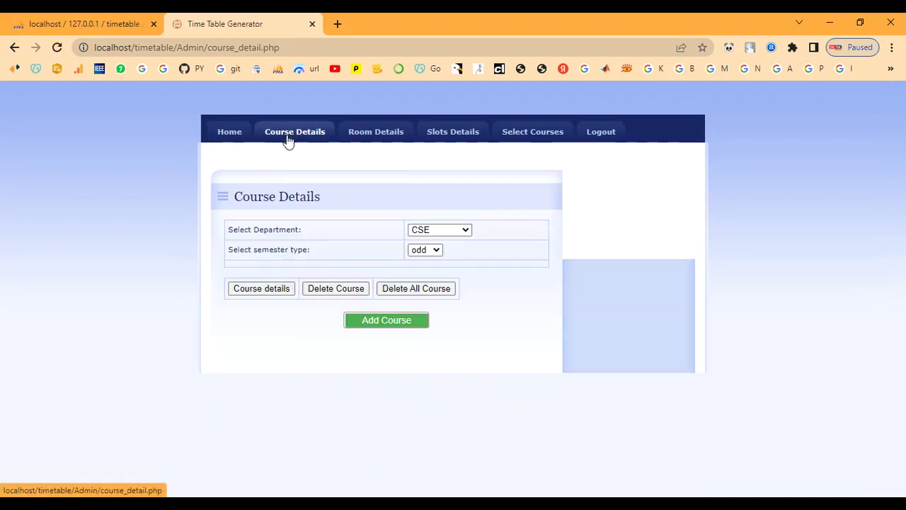
{"action": "left_click", "coordinate": [368, 134]}
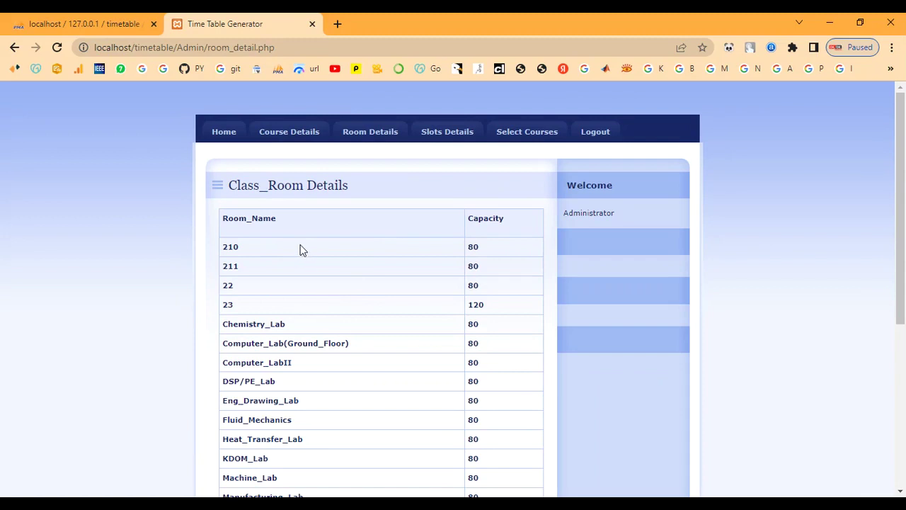
{"action": "scroll", "coordinate": [356, 295], "scroll_direction": "down", "scroll_amount": 4}
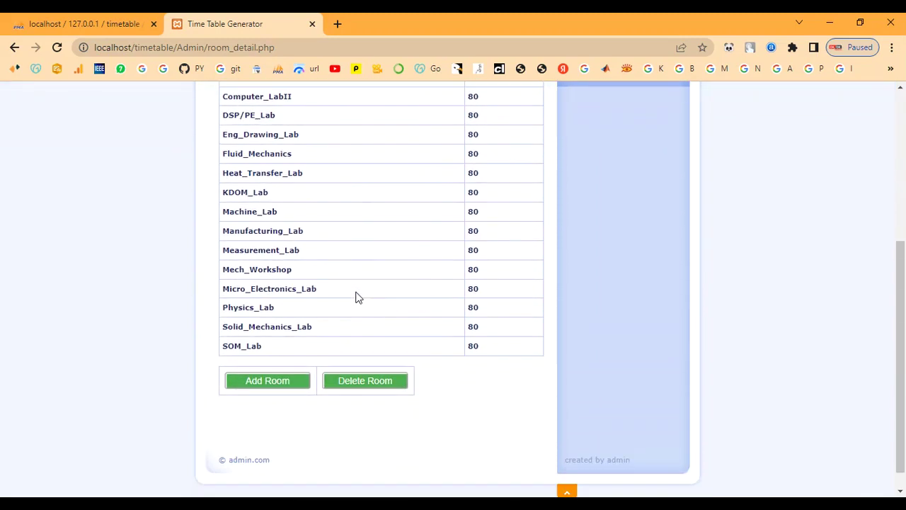
{"action": "scroll", "coordinate": [356, 295], "scroll_direction": "up", "scroll_amount": 4}
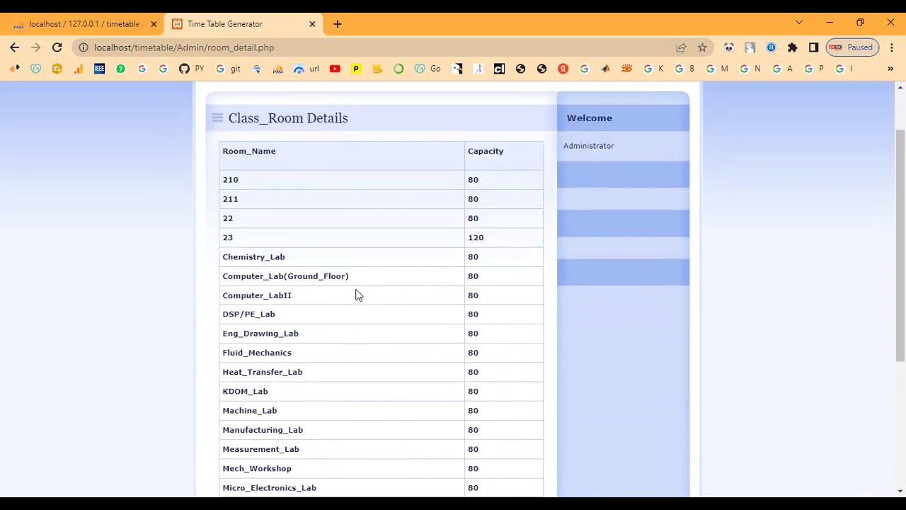
{"action": "scroll", "coordinate": [356, 295], "scroll_direction": "down", "scroll_amount": 4}
- Fill in a new room named IT LAB with capacity 60, but return to the room list without adding it
{"action": "left_click", "coordinate": [275, 386]}
{"action": "left_click", "coordinate": [331, 231]}
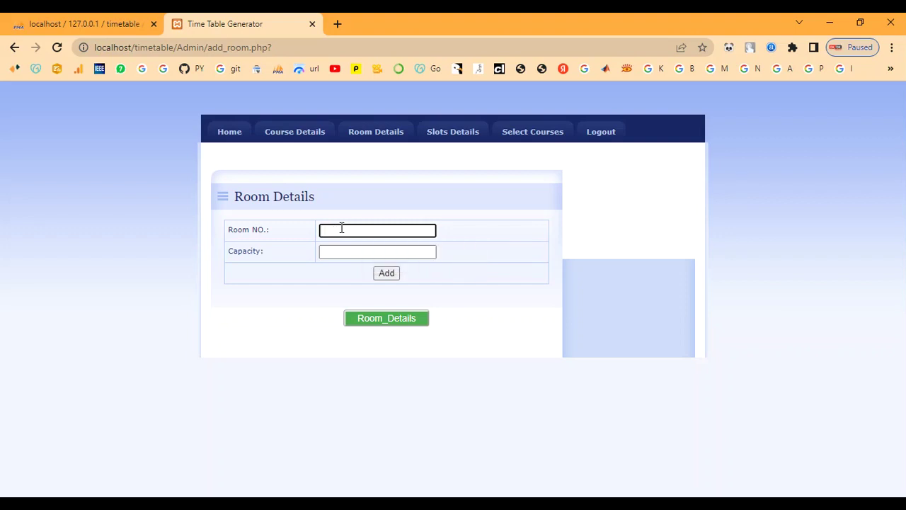
{"action": "type", "text": "IT"}
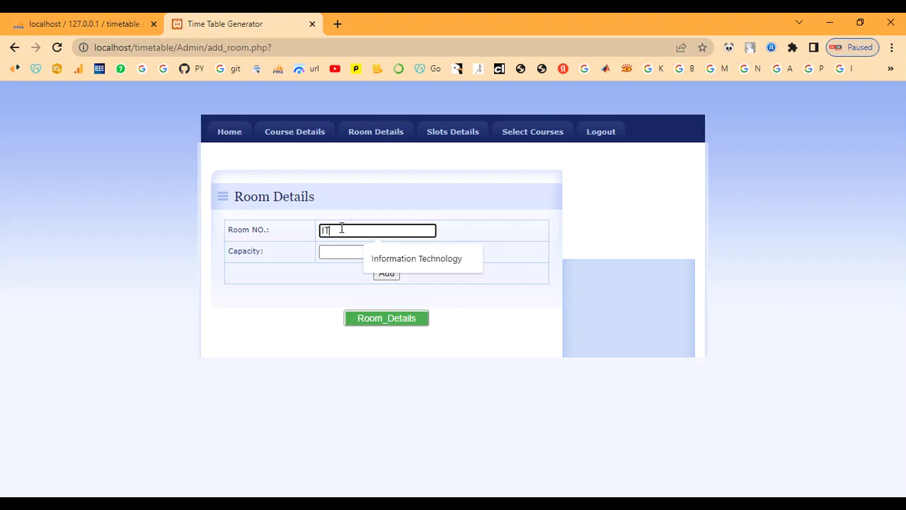
{"action": "type", "text": " LAB"}
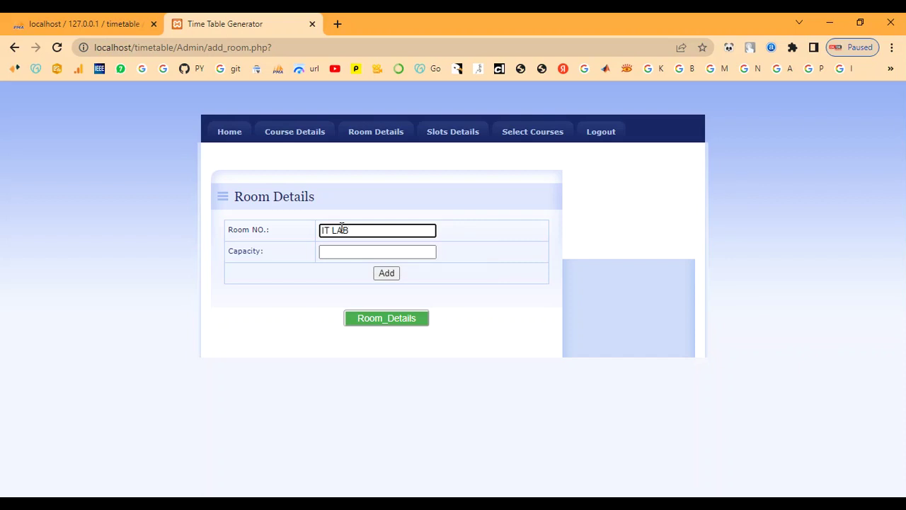
{"action": "left_click", "coordinate": [329, 248]}
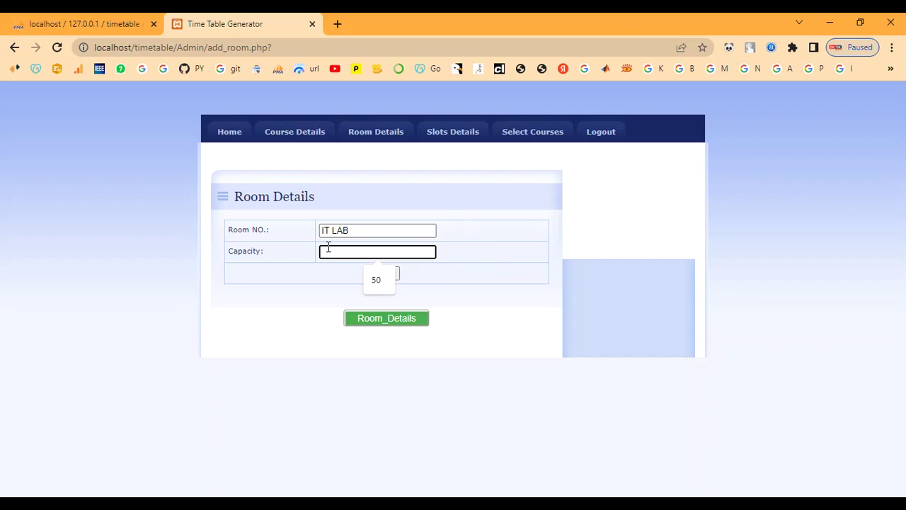
{"action": "type", "text": "60"}
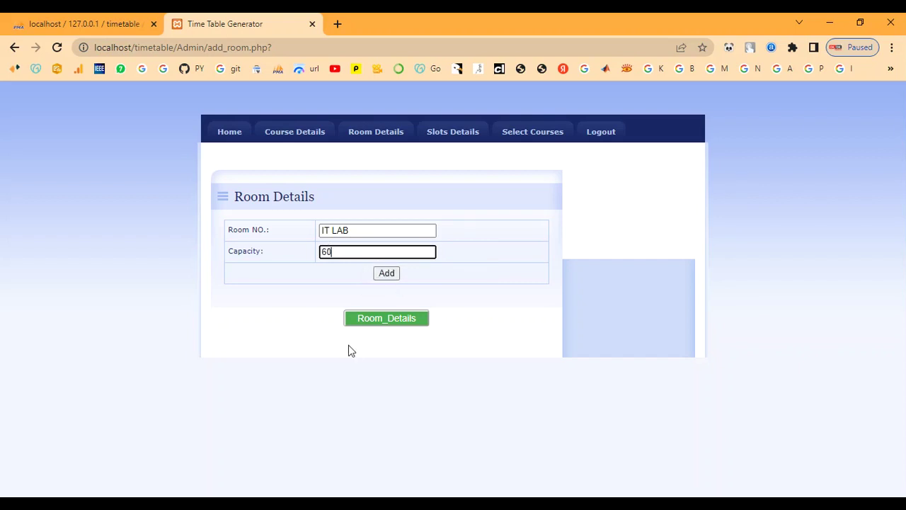
{"action": "left_click", "coordinate": [384, 323]}
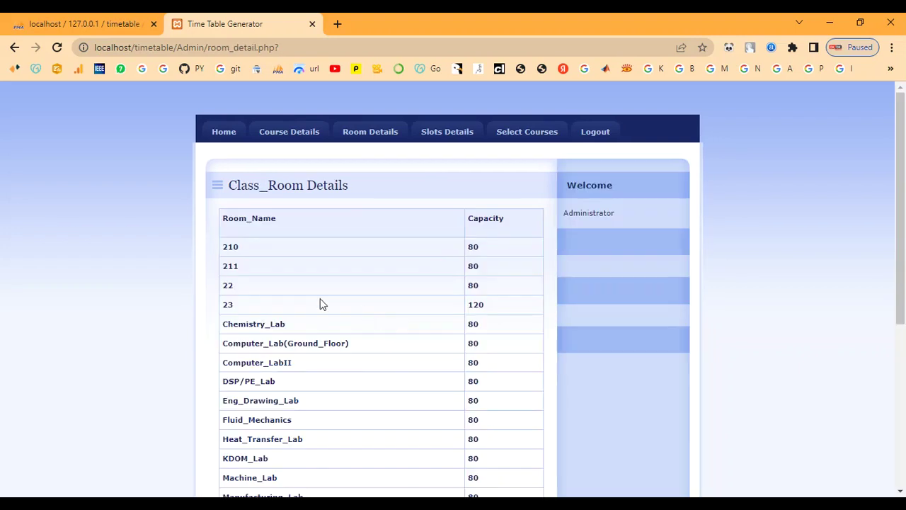
- Add a new room named IT LABS with a capacity of 60
{"action": "scroll", "coordinate": [303, 262], "scroll_direction": "down", "scroll_amount": 4}
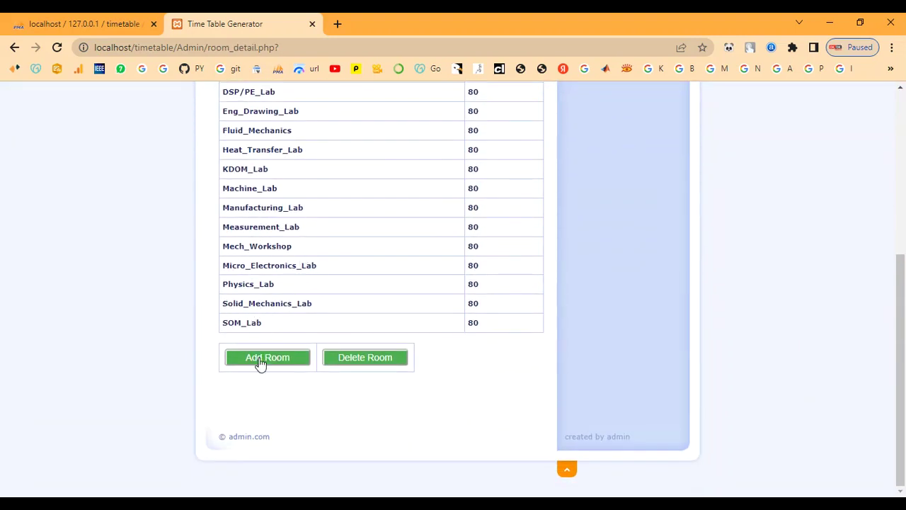
{"action": "left_click", "coordinate": [261, 357]}
{"action": "left_click", "coordinate": [335, 231]}
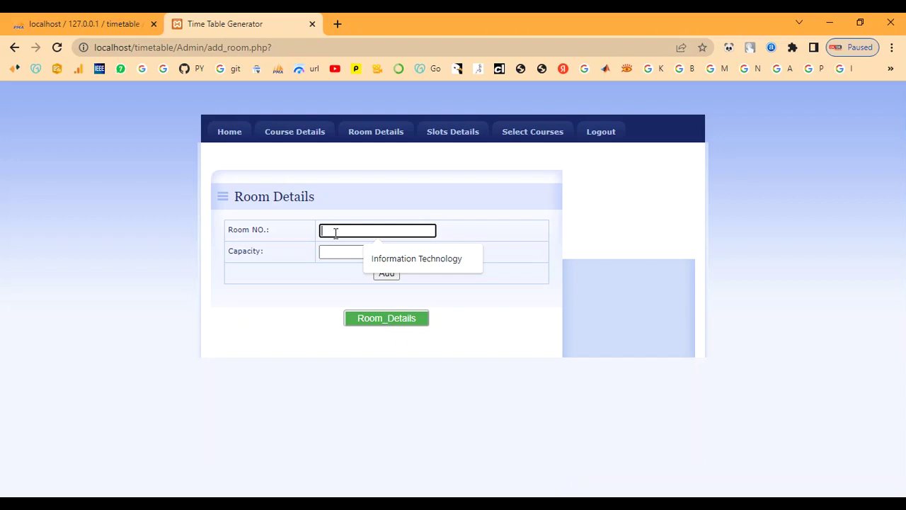
{"action": "type", "text": "IT"}
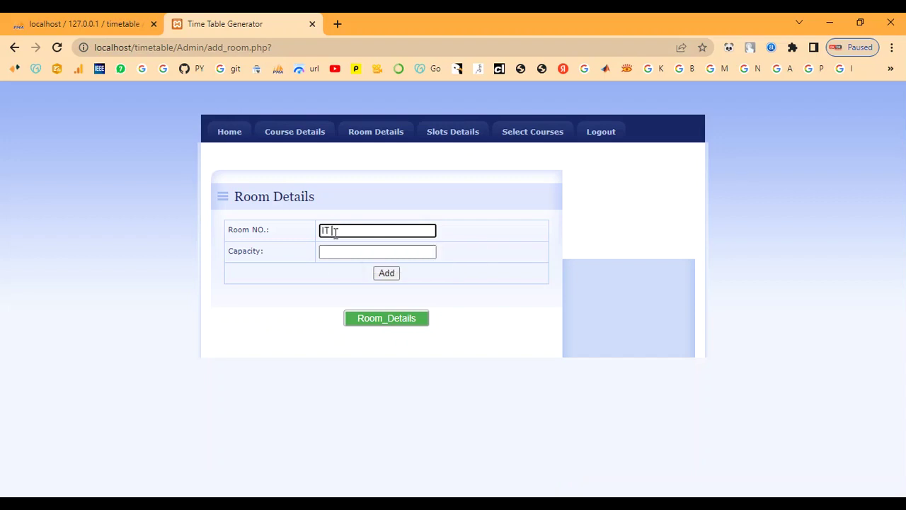
{"action": "type", "text": " LABS"}
{"action": "key", "text": "Tab"}
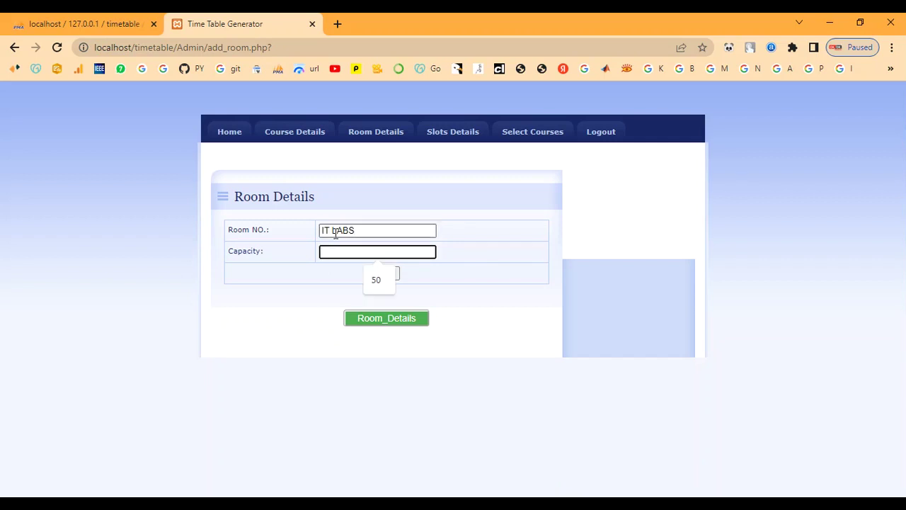
{"action": "type", "text": "60"}
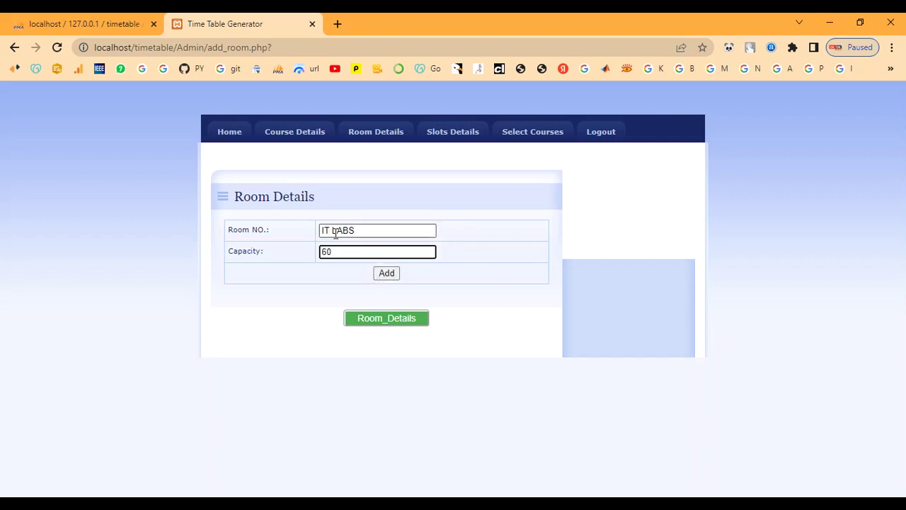
{"action": "left_click", "coordinate": [381, 275]}
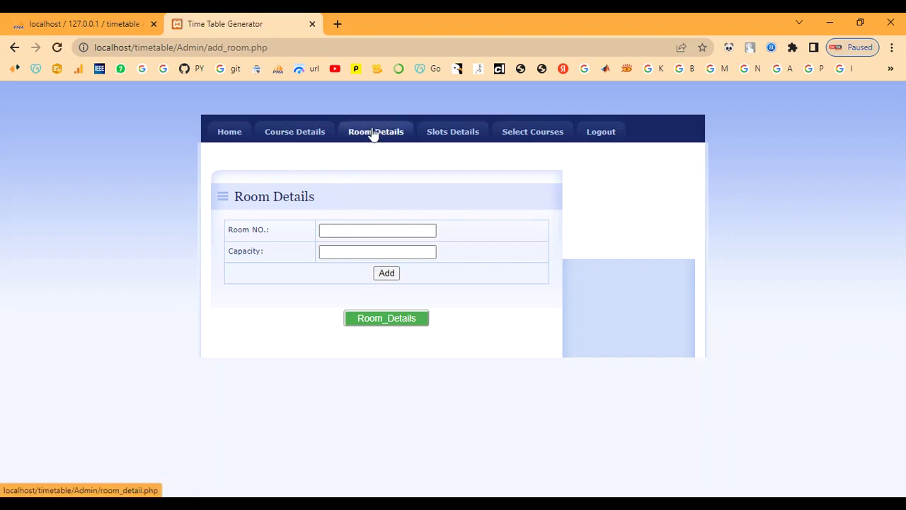
- Show the room list and highlight the IT LABS entry and its capacity to check the new room
{"action": "left_click", "coordinate": [395, 323]}
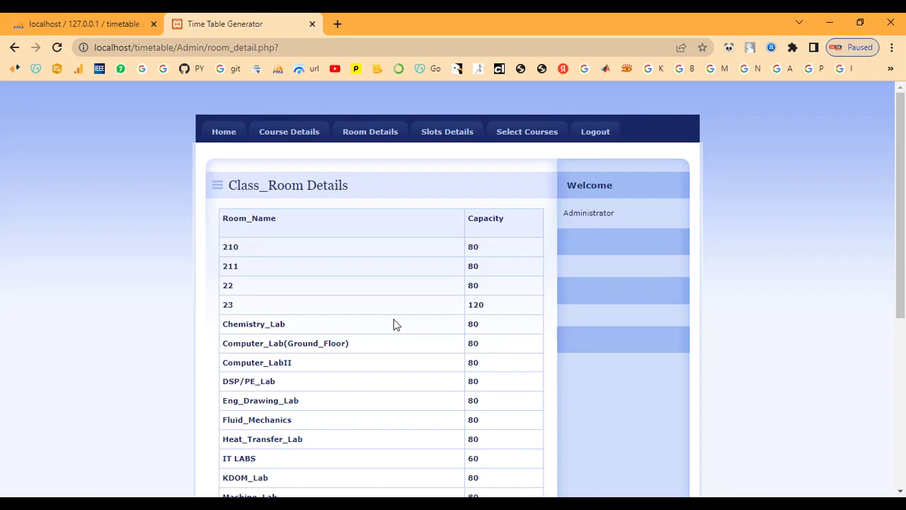
{"action": "scroll", "coordinate": [283, 301], "scroll_direction": "down", "scroll_amount": 3}
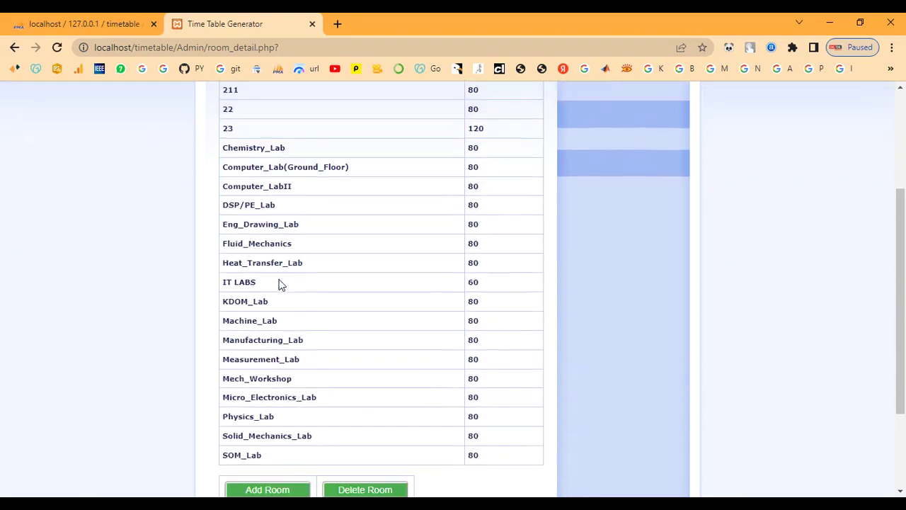
{"action": "left_click_drag", "start_coordinate": [222, 261], "coordinate": [256, 259]}
{"action": "left_click_drag", "start_coordinate": [468, 259], "coordinate": [479, 259]}
{"action": "scroll", "coordinate": [461, 269], "scroll_direction": "down", "scroll_amount": 2}
{"action": "scroll", "coordinate": [461, 269], "scroll_direction": "up", "scroll_amount": 5}
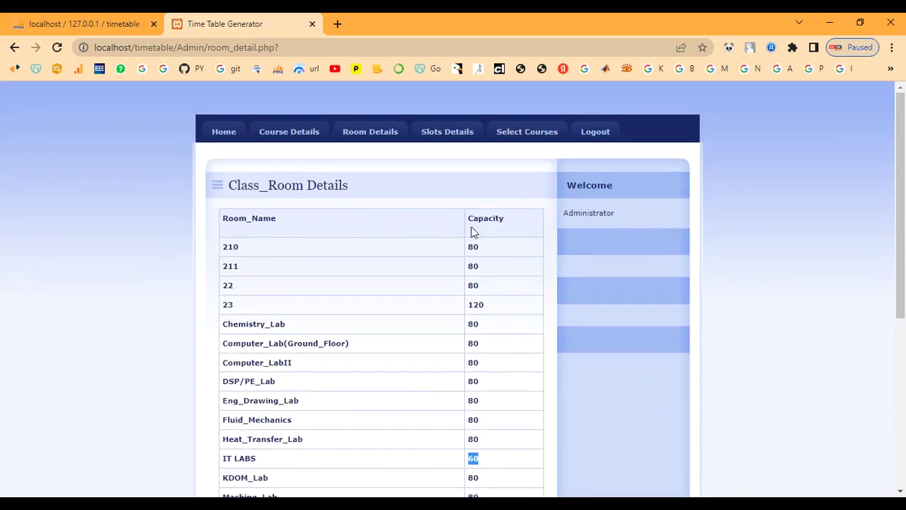
- Open the slot details and look through the days and times of the existing slots
{"action": "left_click", "coordinate": [439, 136]}
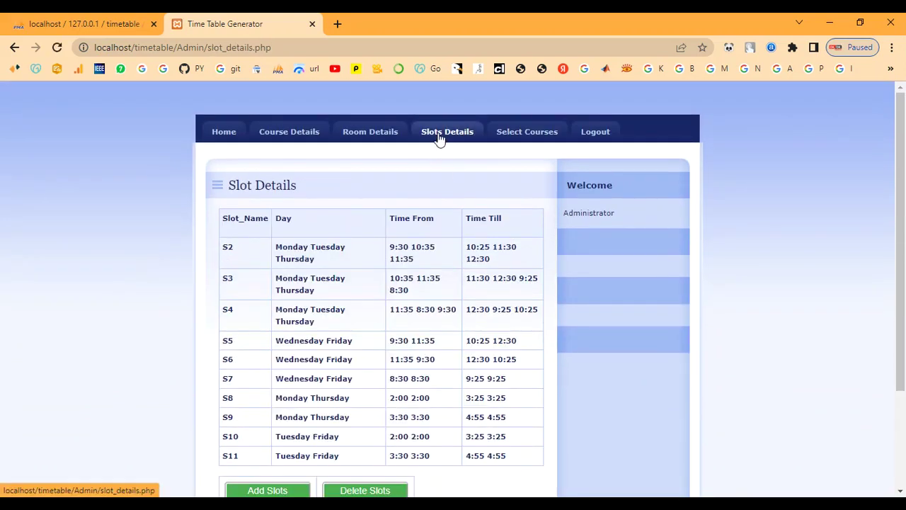
{"action": "scroll", "coordinate": [414, 202], "scroll_direction": "down", "scroll_amount": 3}
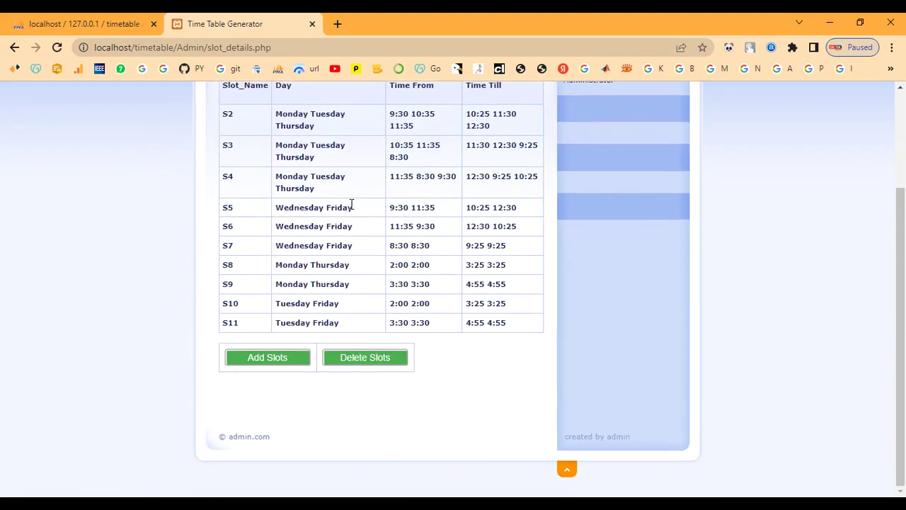
{"action": "scroll", "coordinate": [310, 200], "scroll_direction": "up", "scroll_amount": 1}
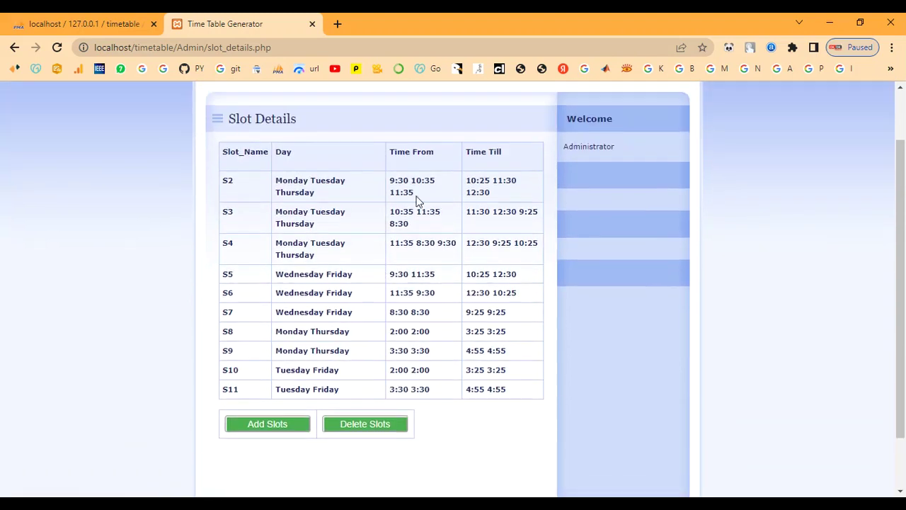
- Start a new slot S13 and assign it the days Monday, Wednesday and Friday
{"action": "left_click", "coordinate": [279, 434]}
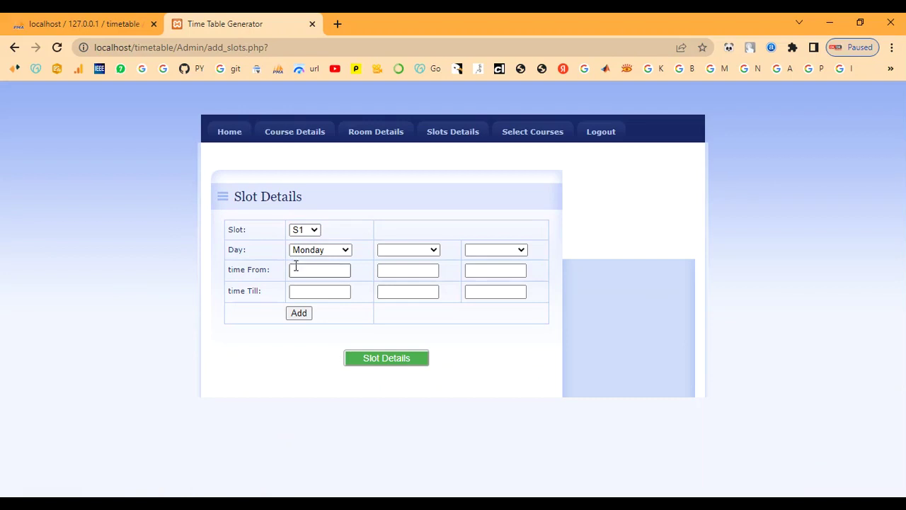
{"action": "left_click", "coordinate": [303, 230]}
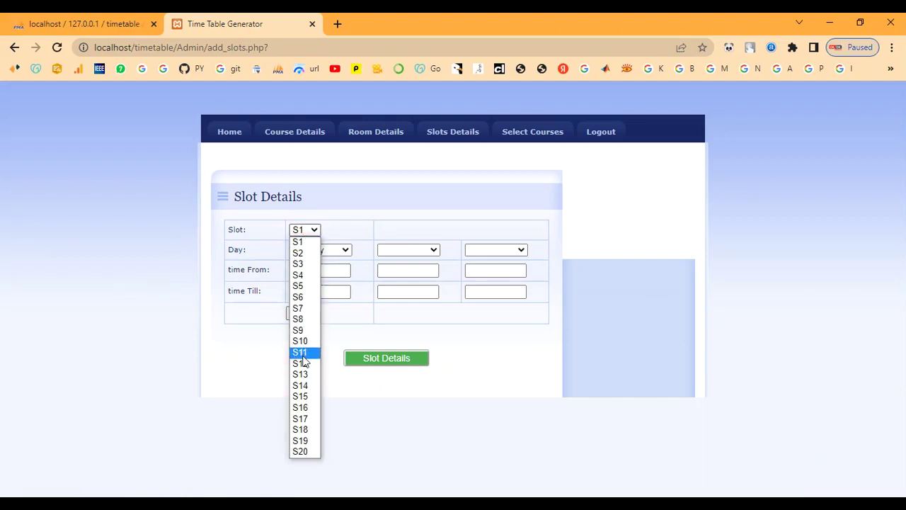
{"action": "left_click", "coordinate": [306, 380]}
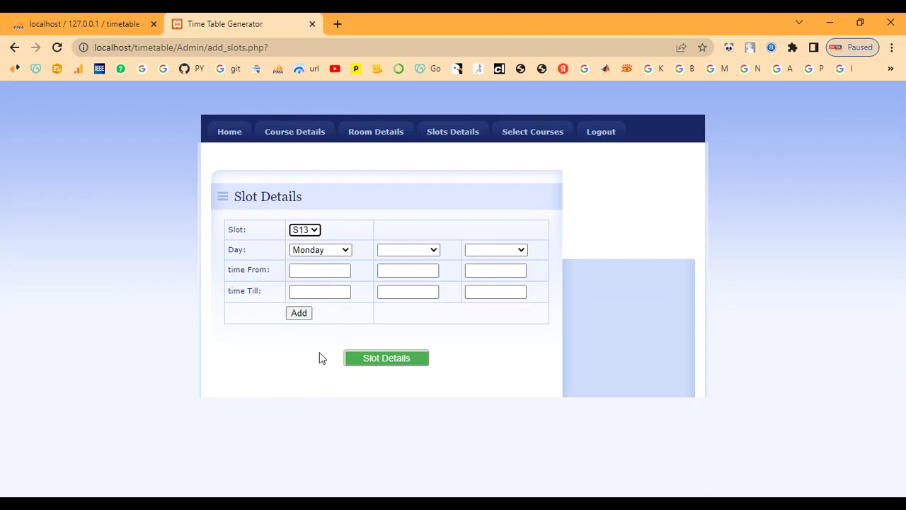
{"action": "left_click", "coordinate": [321, 252]}
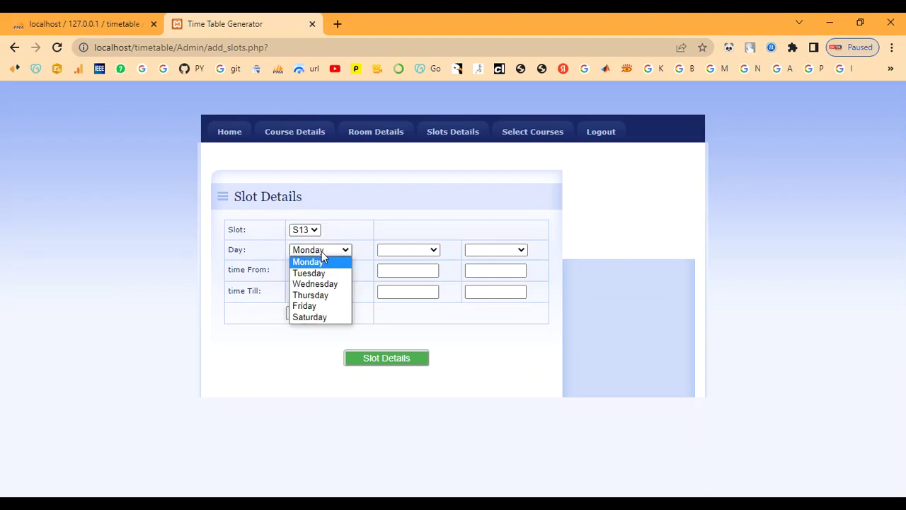
{"action": "left_click", "coordinate": [320, 261]}
{"action": "left_click", "coordinate": [400, 251]}
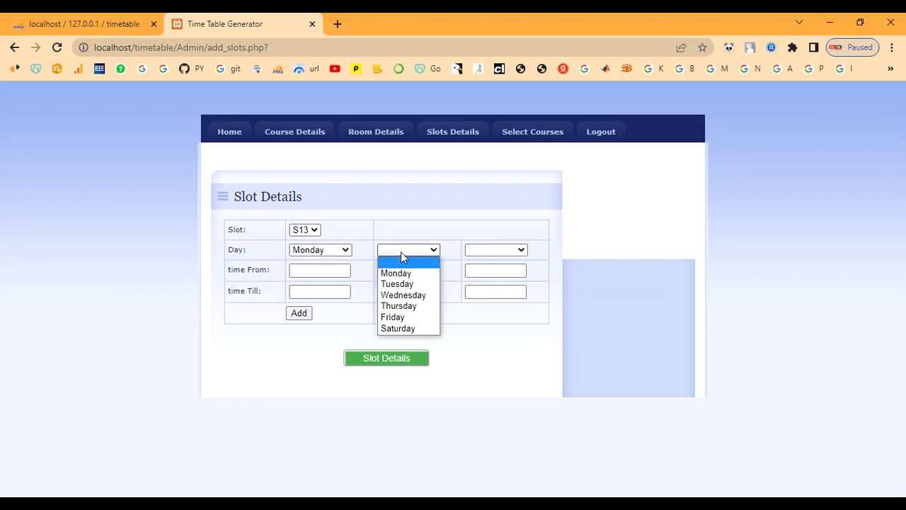
{"action": "left_click", "coordinate": [404, 294]}
{"action": "left_click", "coordinate": [471, 254]}
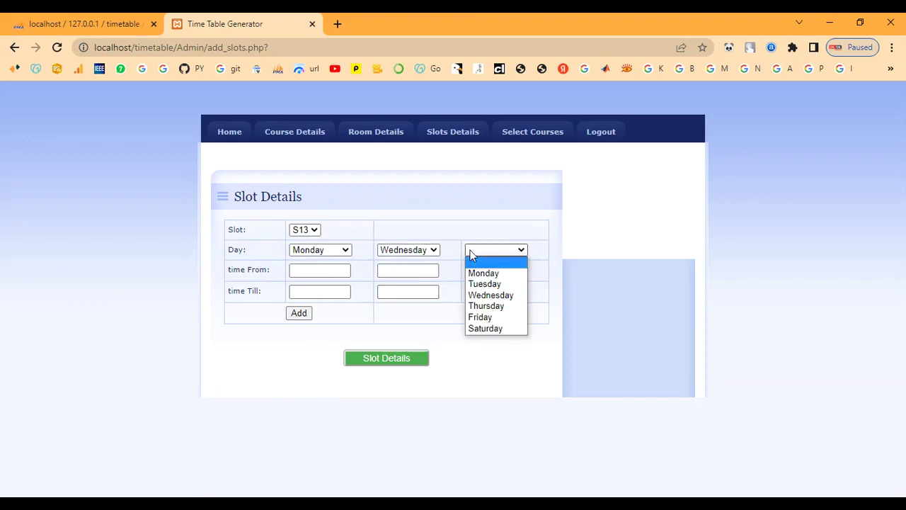
{"action": "left_click", "coordinate": [480, 316]}
- Set the Monday start time to 10.00 and the end time to 2.00 for all three days
{"action": "left_click", "coordinate": [326, 272]}
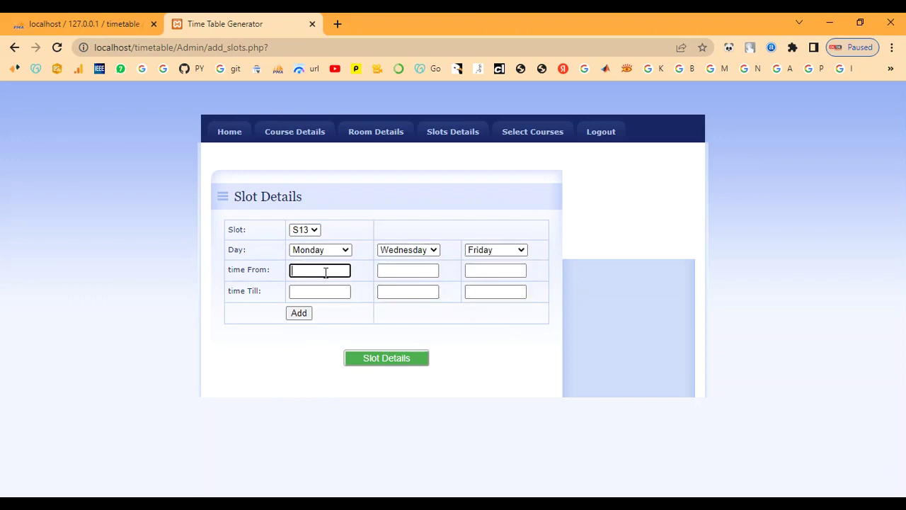
{"action": "type", "text": "10.00"}
{"action": "left_click", "coordinate": [306, 292]}
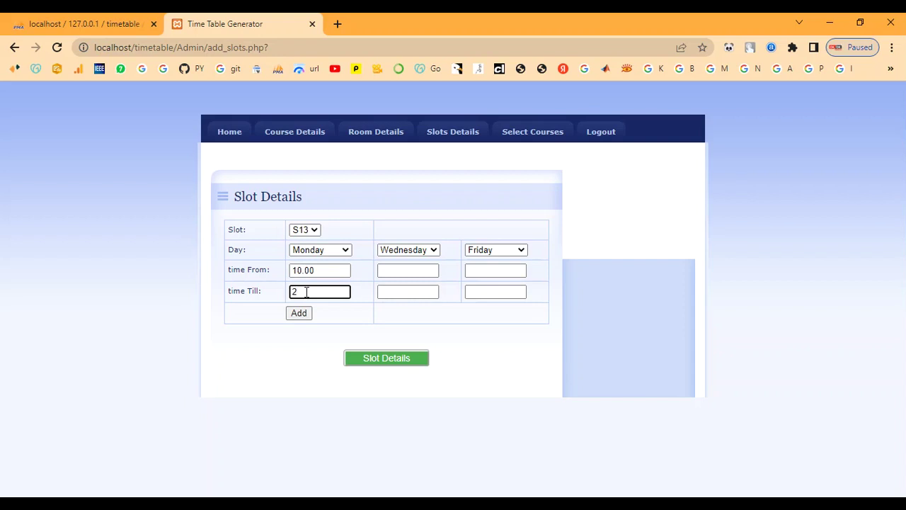
{"action": "type", "text": "00"}
{"action": "key", "text": "Tab"}
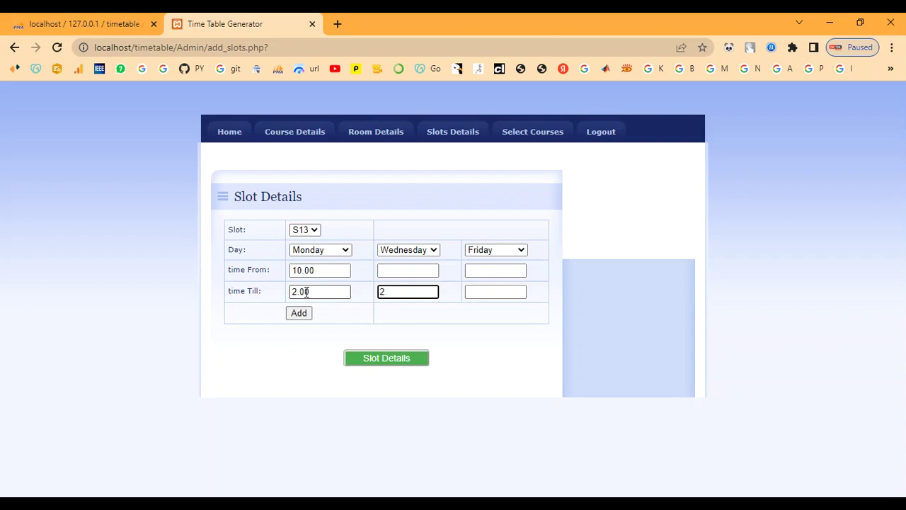
{"action": "key", "text": "Tab"}
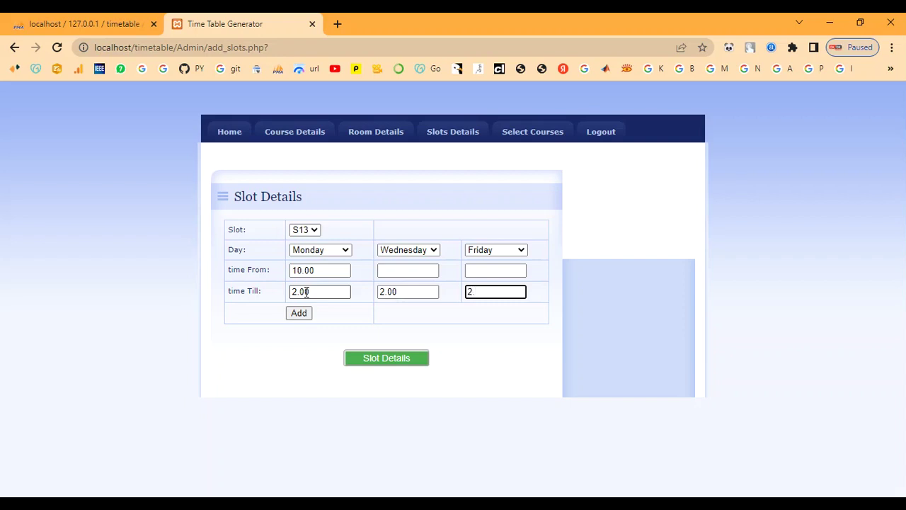
{"action": "type", "text": "2.00"}
- Set the Wednesday and Friday start times to 10.00 and add the slot
{"action": "left_click", "coordinate": [383, 270]}
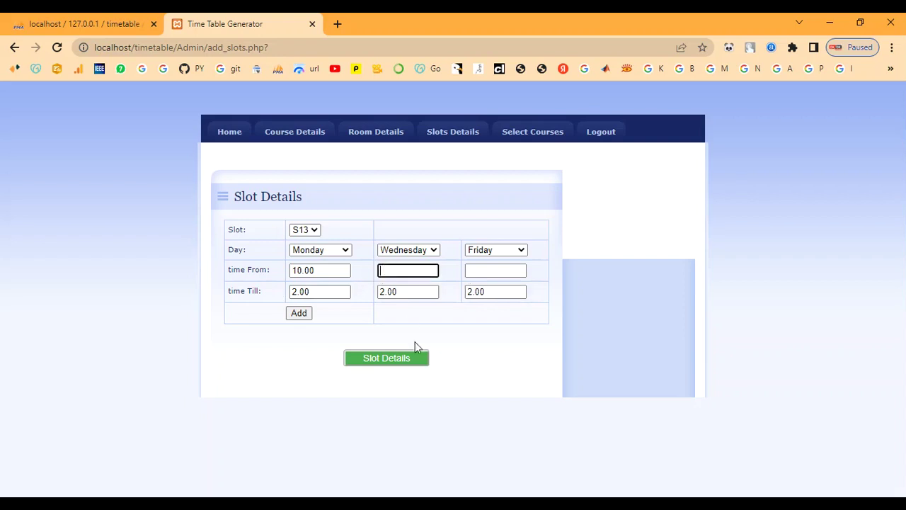
{"action": "type", "text": "10.00"}
{"action": "key", "text": "Tab"}
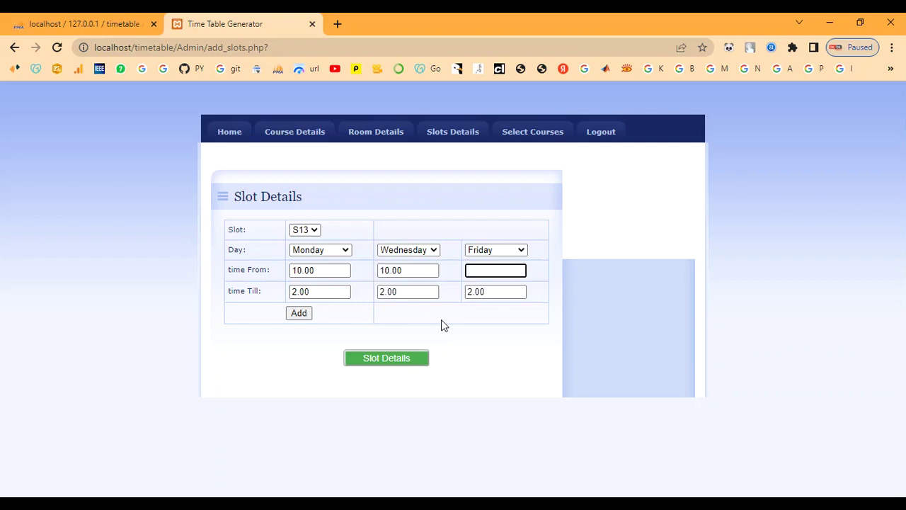
{"action": "type", "text": "10.00"}
{"action": "left_click", "coordinate": [300, 314]}
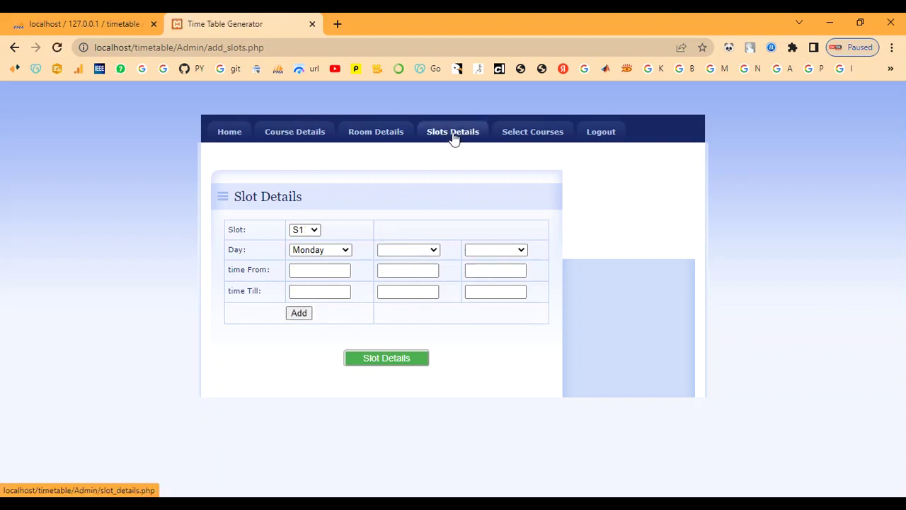
- Show the slot list and highlight the days and times of slot S13 to check the new entry
{"action": "left_click", "coordinate": [400, 358]}
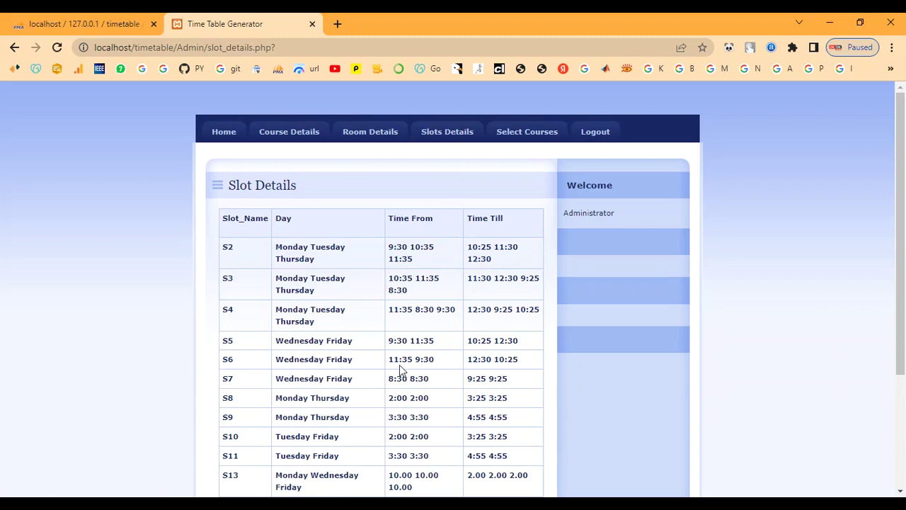
{"action": "scroll", "coordinate": [356, 295], "scroll_direction": "down", "scroll_amount": 2}
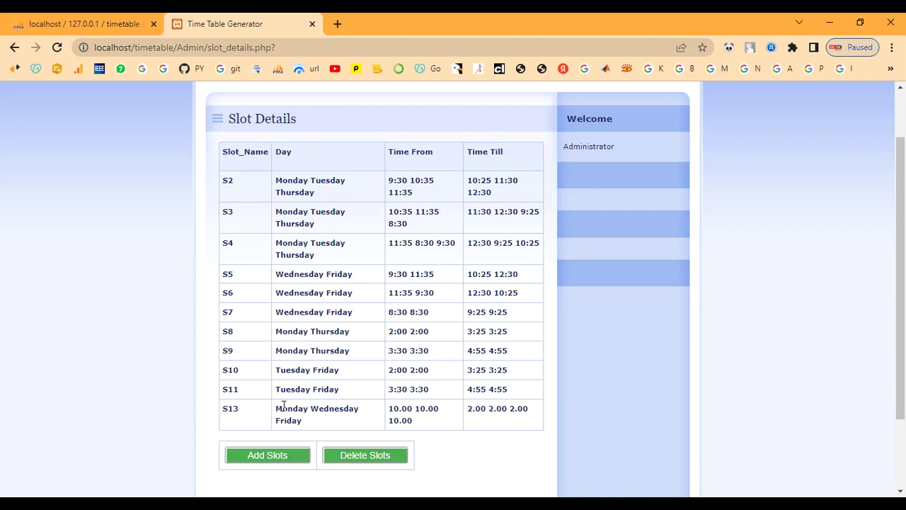
{"action": "left_click_drag", "start_coordinate": [279, 408], "coordinate": [313, 424]}
{"action": "left_click_drag", "start_coordinate": [390, 408], "coordinate": [472, 425]}
{"action": "scroll", "coordinate": [380, 381], "scroll_direction": "up", "scroll_amount": 2}
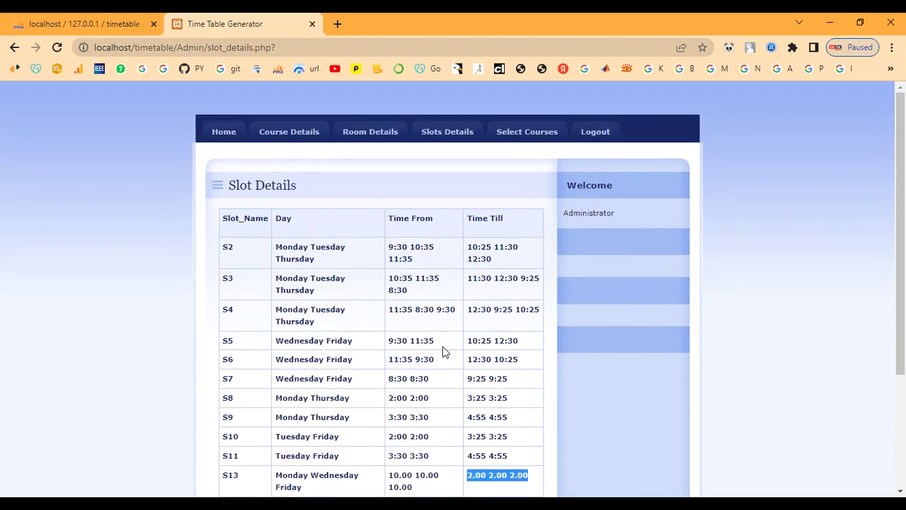
- Select all odd semester courses, generate the time table and open the class timetables for printing
{"action": "left_click", "coordinate": [524, 134]}
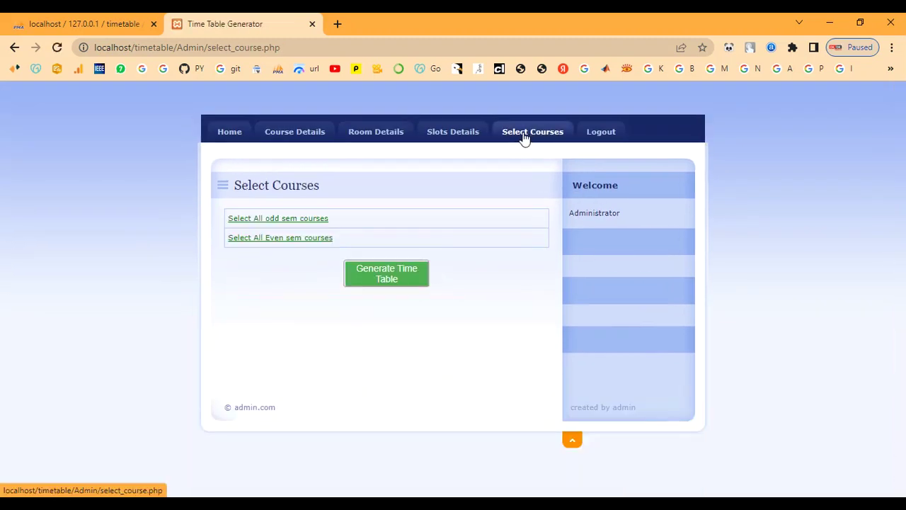
{"action": "left_click", "coordinate": [273, 218]}
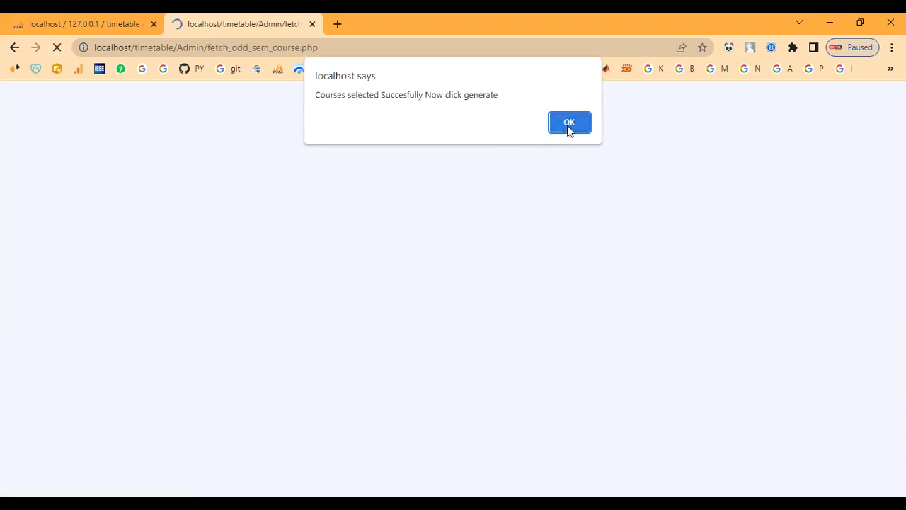
{"action": "left_click", "coordinate": [568, 125]}
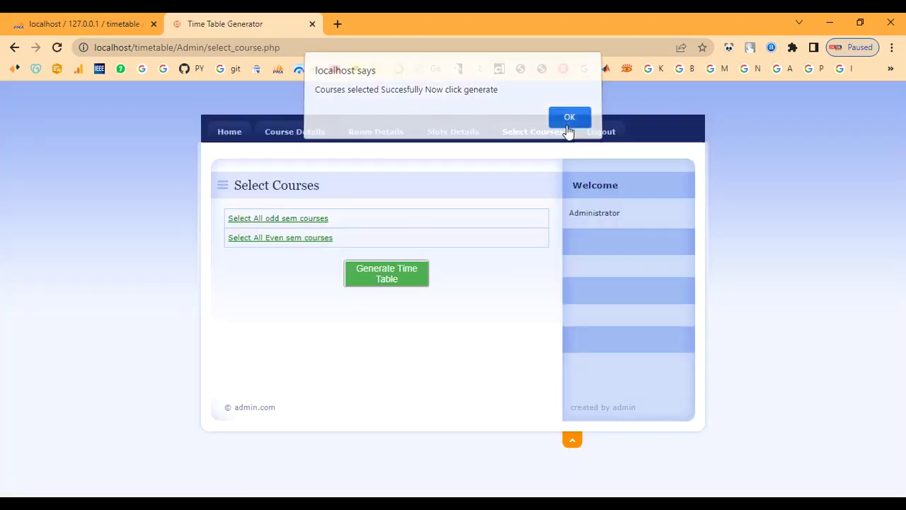
{"action": "left_click", "coordinate": [395, 281]}
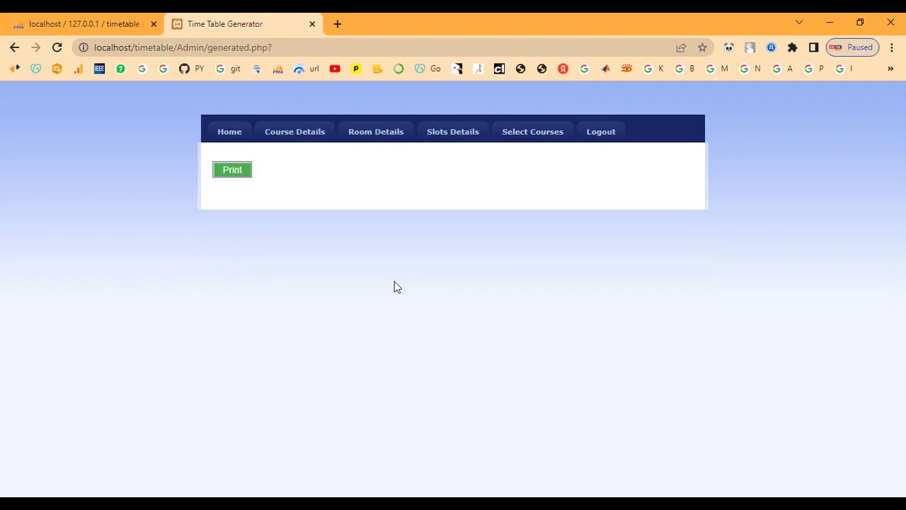
{"action": "left_click", "coordinate": [234, 172]}
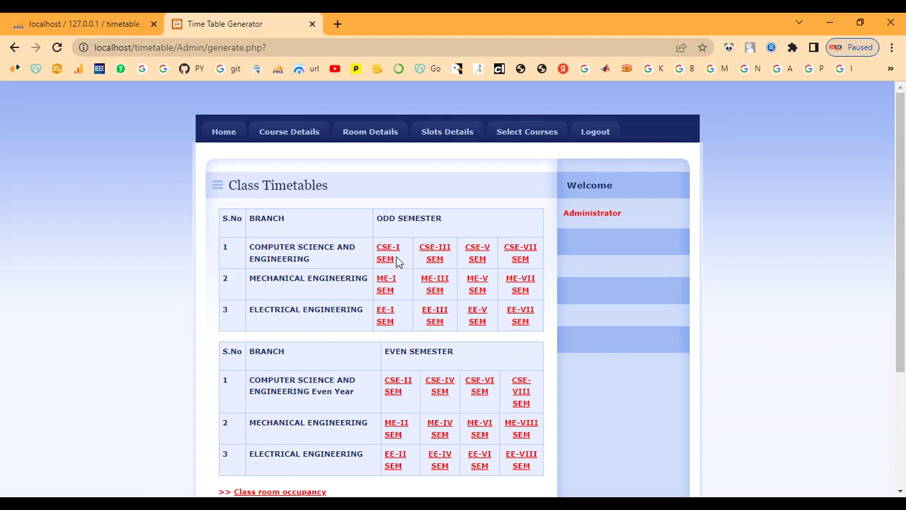
- View the CSE-I SEM class timetable and return to the list of class timetables
{"action": "scroll", "coordinate": [383, 344], "scroll_direction": "down", "scroll_amount": 1}
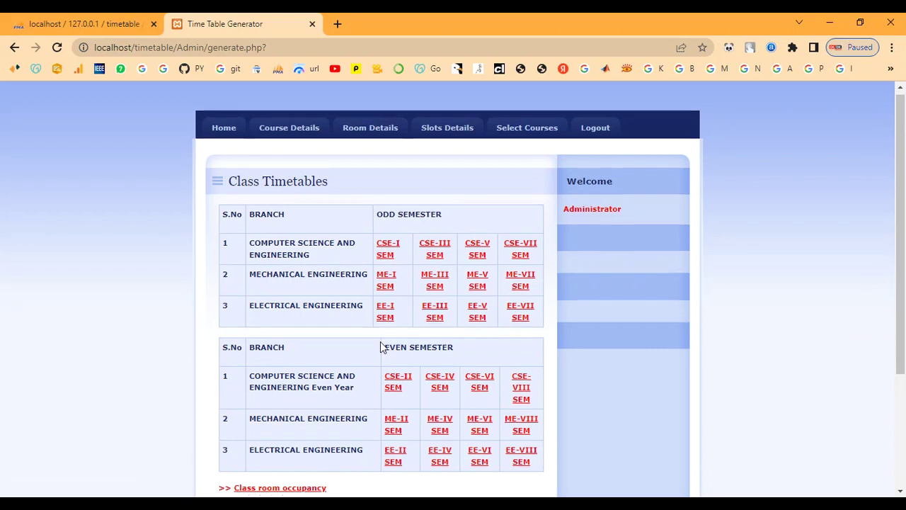
{"action": "left_click", "coordinate": [386, 194]}
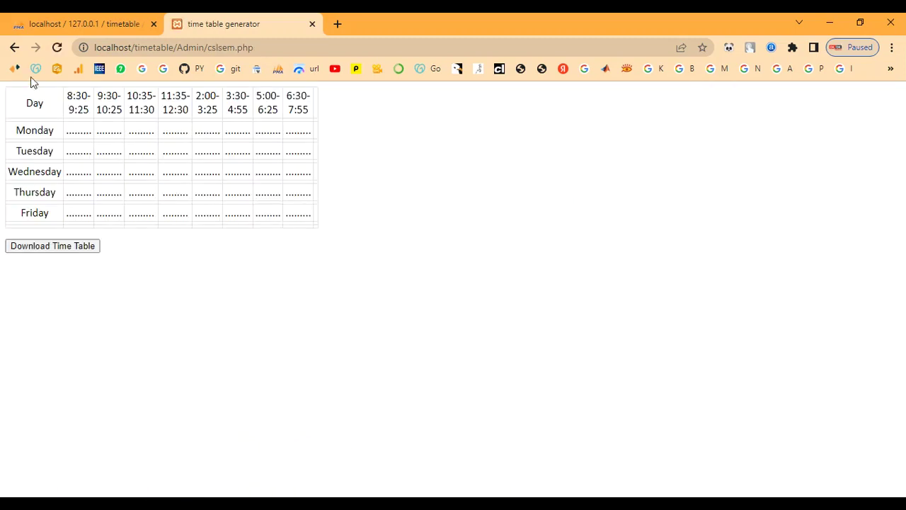
{"action": "left_click", "coordinate": [15, 47]}
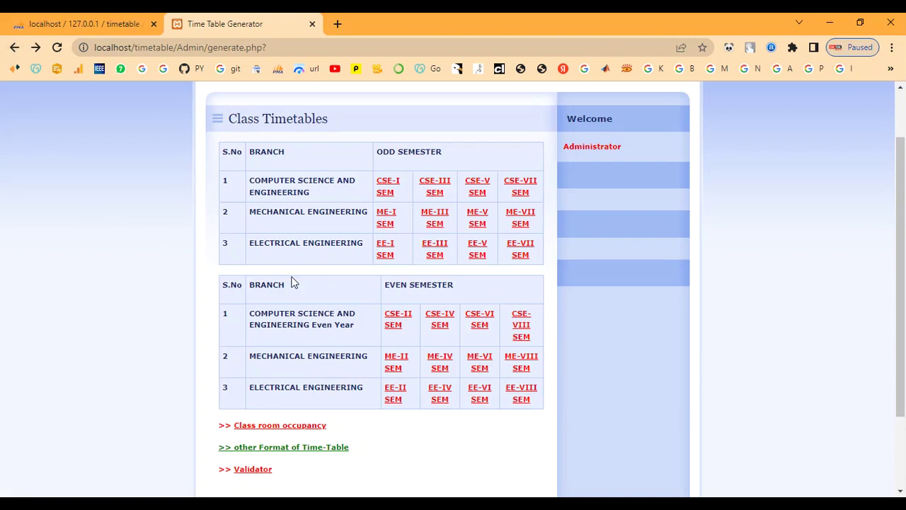
- Open the CSE-II SEM timetable in the other format, examine its column headings and return to the list
{"action": "left_click", "coordinate": [300, 448]}
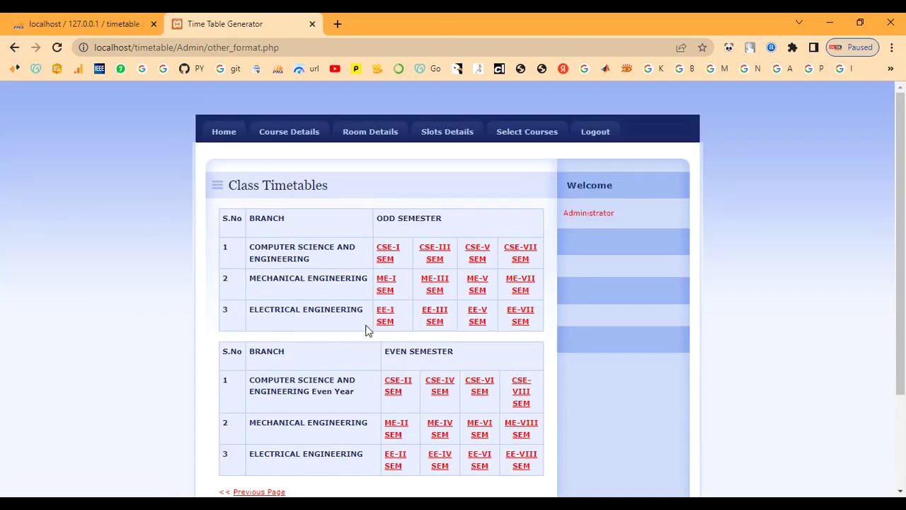
{"action": "left_click", "coordinate": [394, 393]}
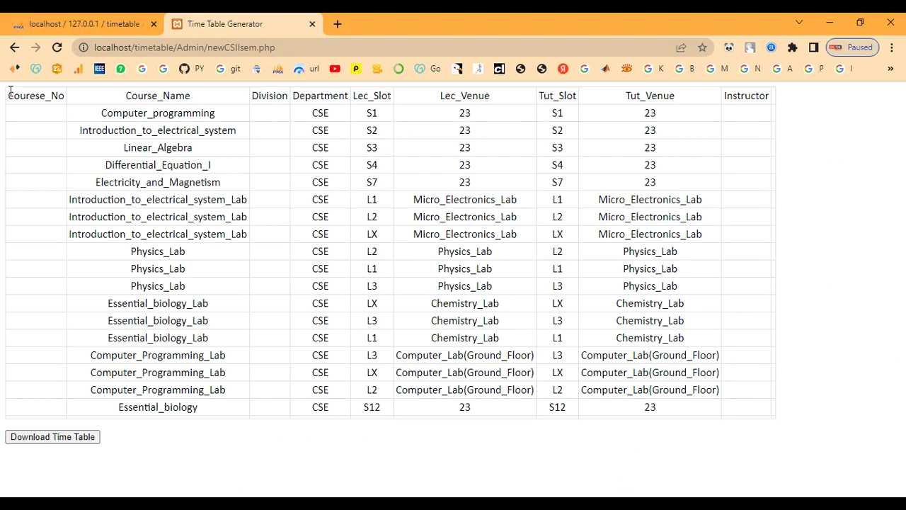
{"action": "left_click_drag", "start_coordinate": [9, 93], "coordinate": [58, 95]}
{"action": "left_click_drag", "start_coordinate": [127, 97], "coordinate": [201, 105]}
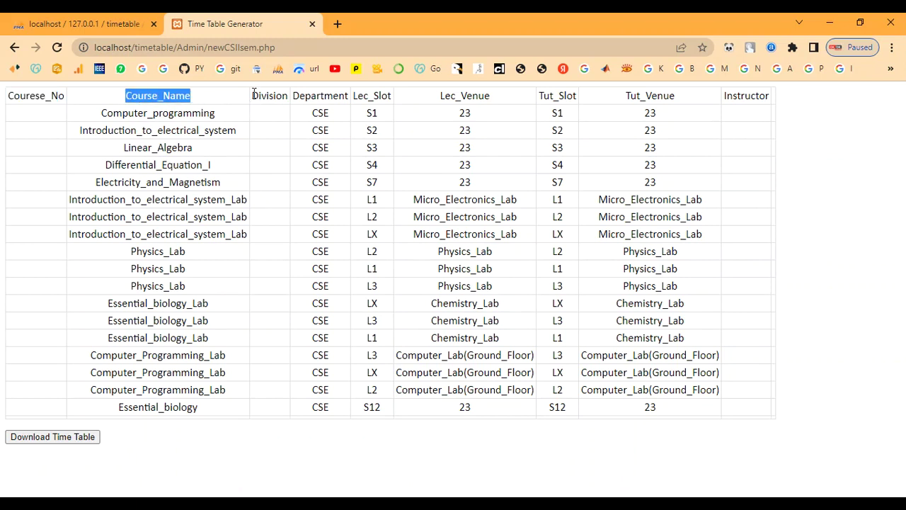
{"action": "left_click_drag", "start_coordinate": [253, 93], "coordinate": [305, 101]}
{"action": "left_click", "coordinate": [348, 100]}
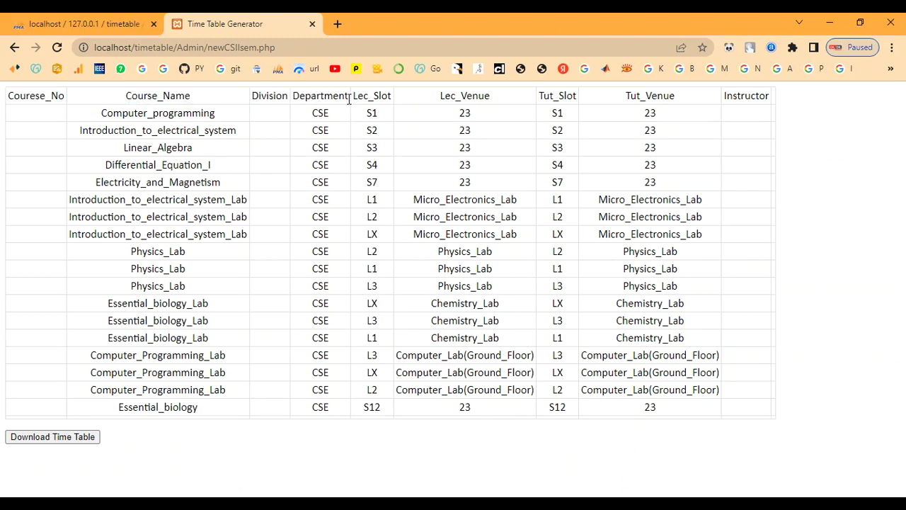
{"action": "double_click", "coordinate": [383, 98]}
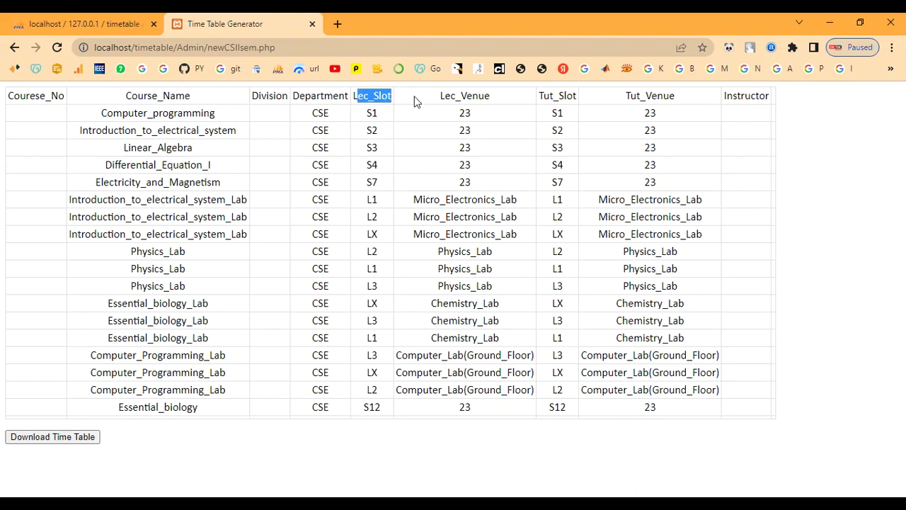
{"action": "left_click", "coordinate": [493, 102]}
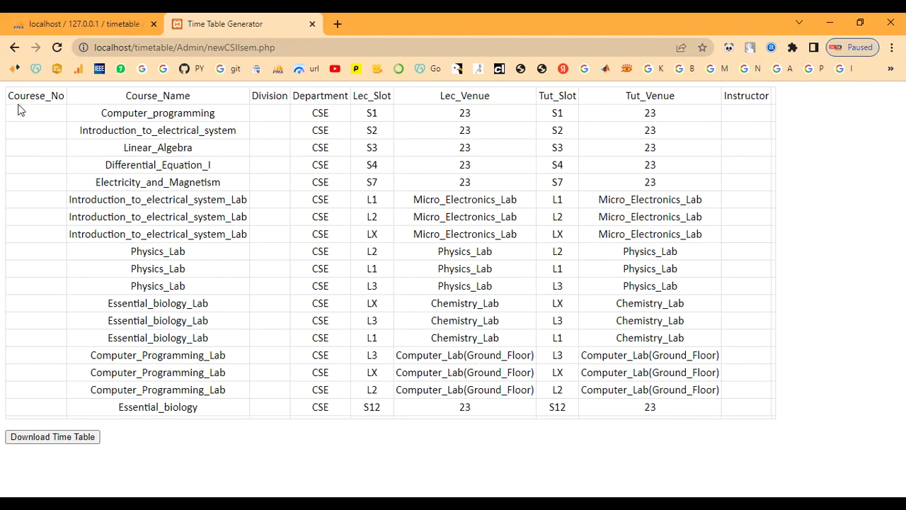
{"action": "left_click", "coordinate": [13, 50]}
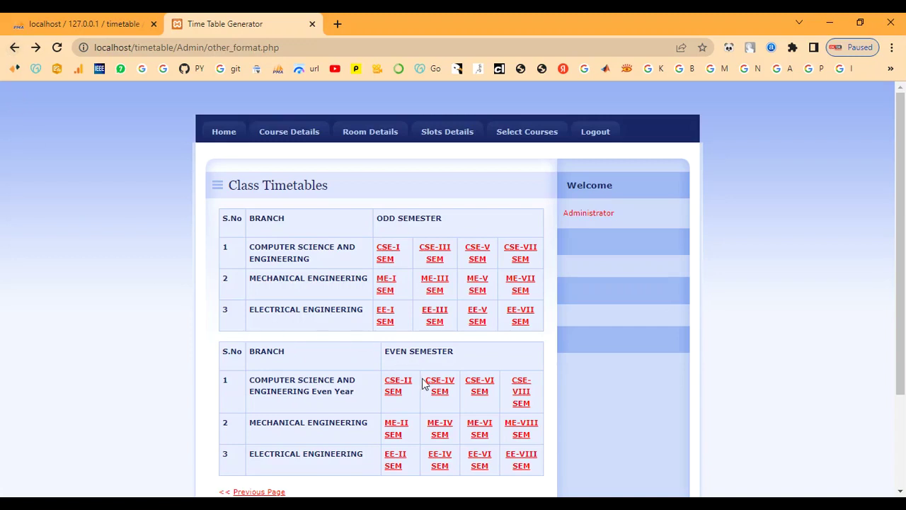
- View the other-format timetables of CSE-IV SEM, CSE-VI SEM and CSE-VIII SEM one after another
{"action": "scroll", "coordinate": [424, 375], "scroll_direction": "down", "scroll_amount": 1}
{"action": "left_click", "coordinate": [438, 327]}
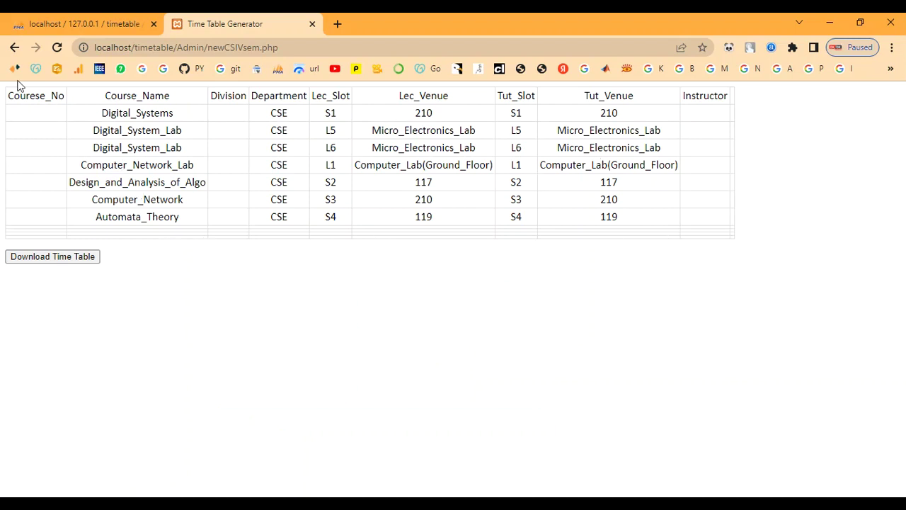
{"action": "left_click", "coordinate": [14, 48]}
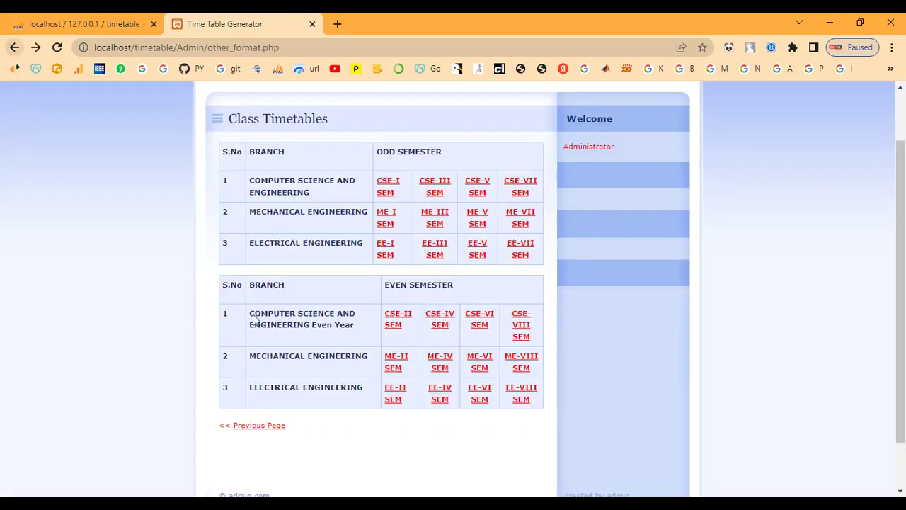
{"action": "left_click", "coordinate": [480, 330]}
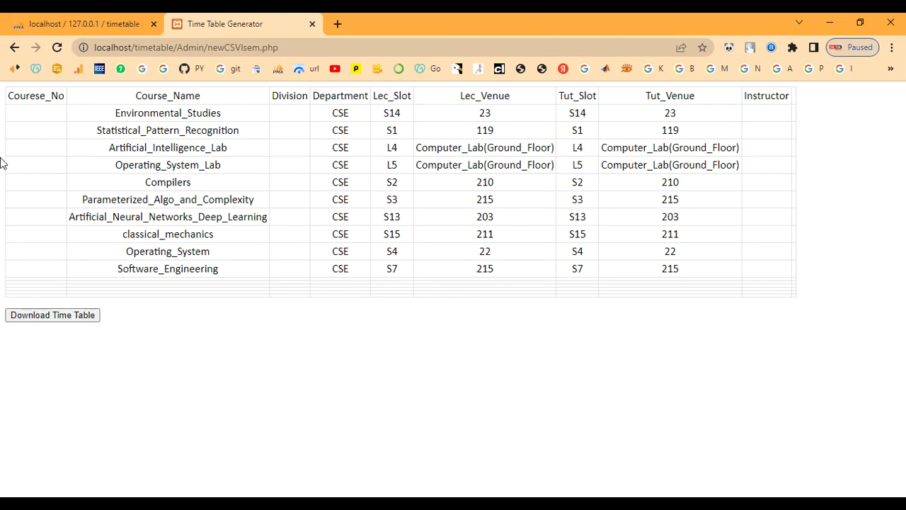
{"action": "left_click", "coordinate": [13, 50]}
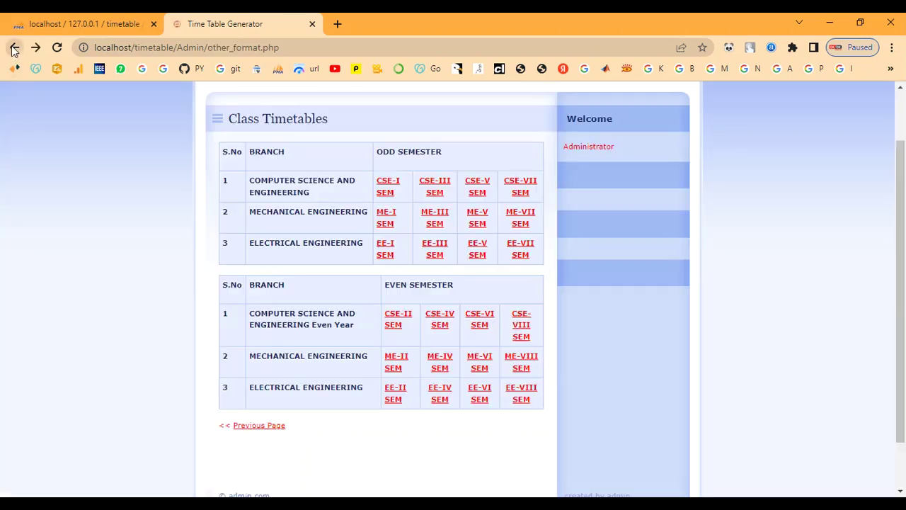
{"action": "left_click", "coordinate": [517, 332]}
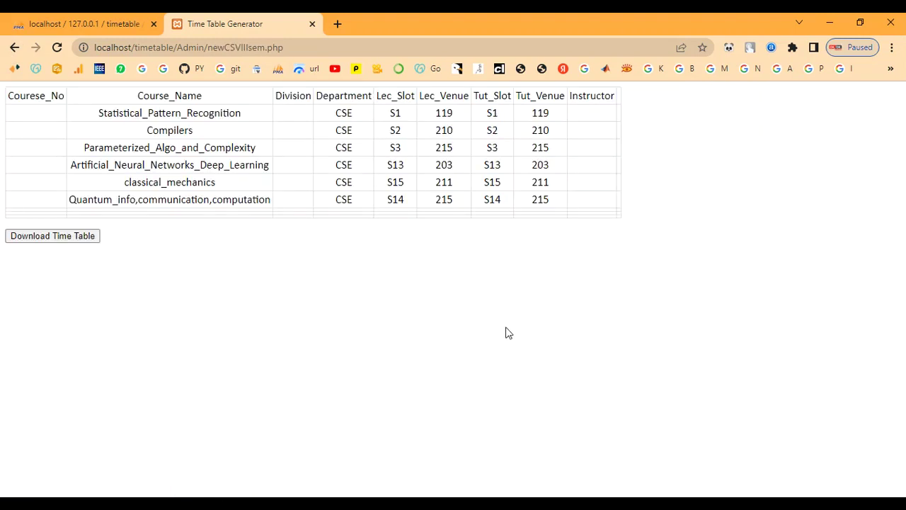